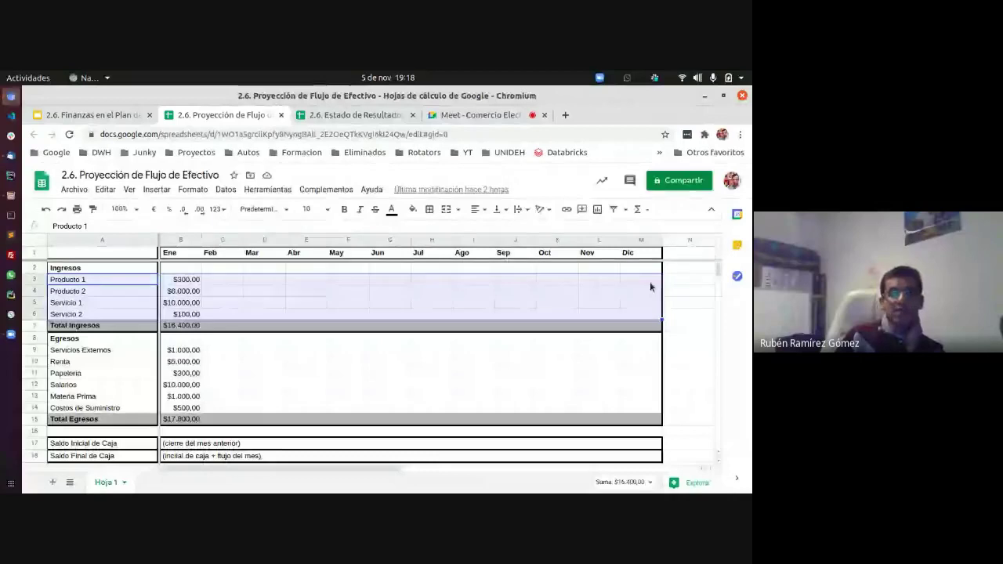
Examine the January income amounts for each product and service and the formula behind Total Ingresos.
left_click(182, 279)
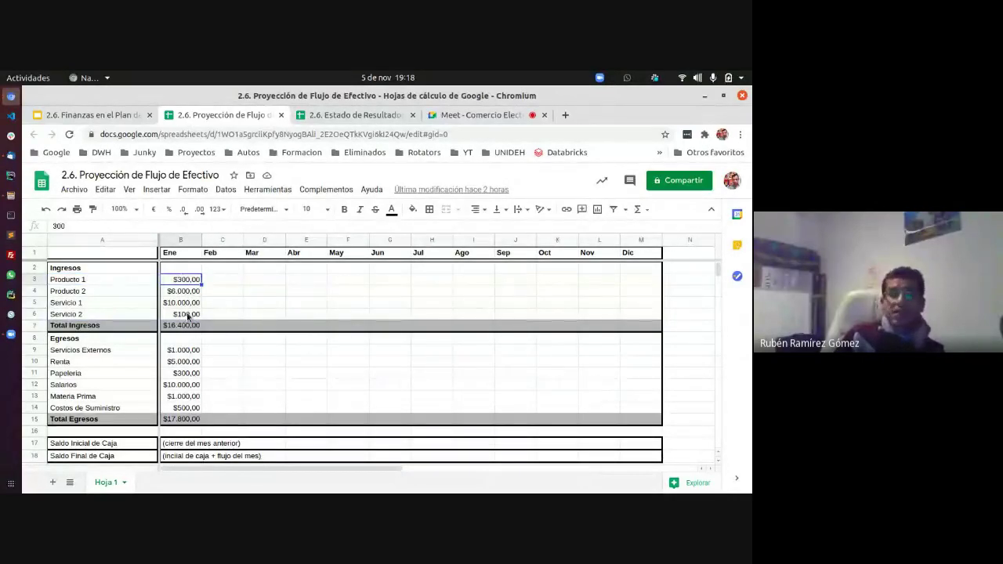
left_click(180, 251)
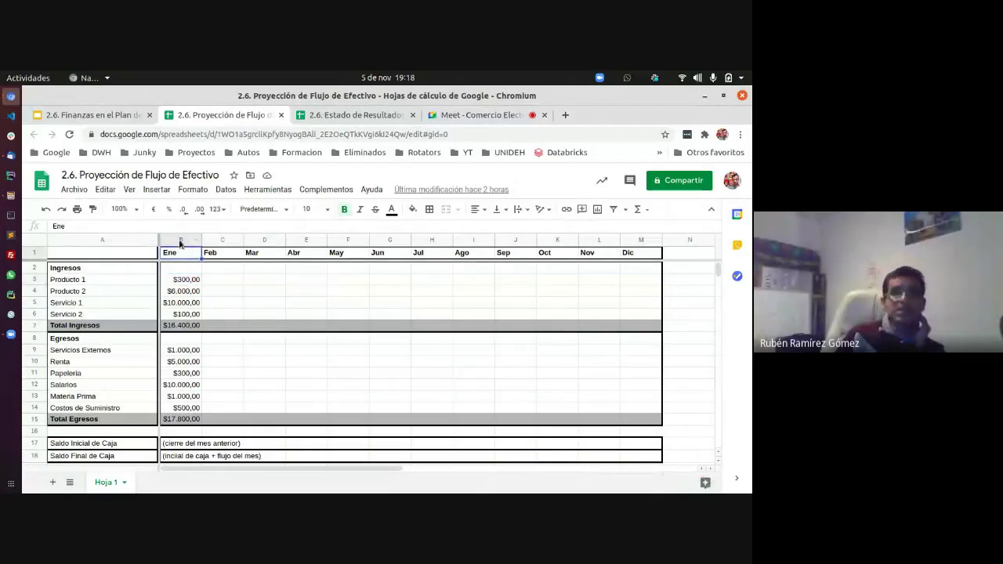
left_click(180, 238)
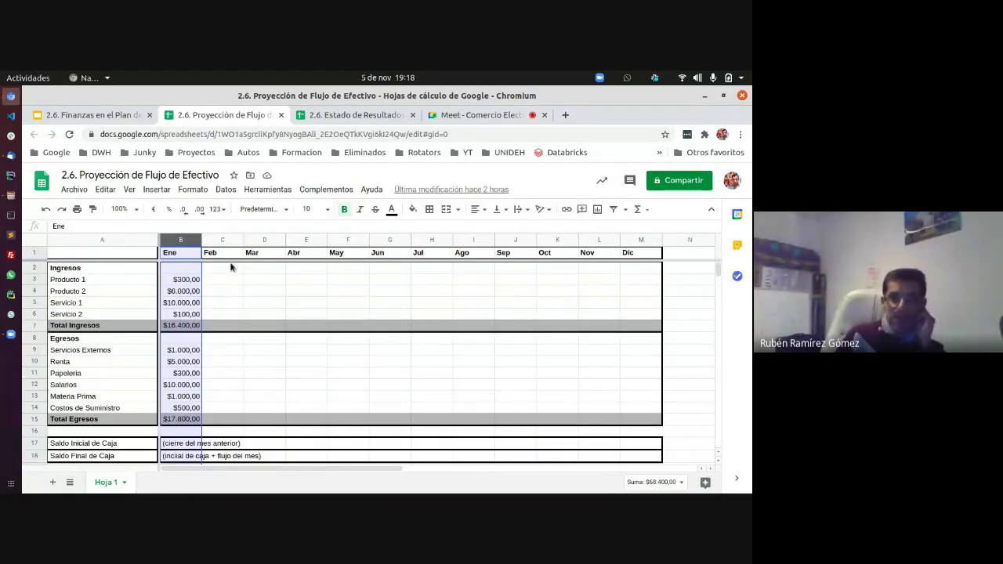
left_click(260, 295)
left_click(188, 280)
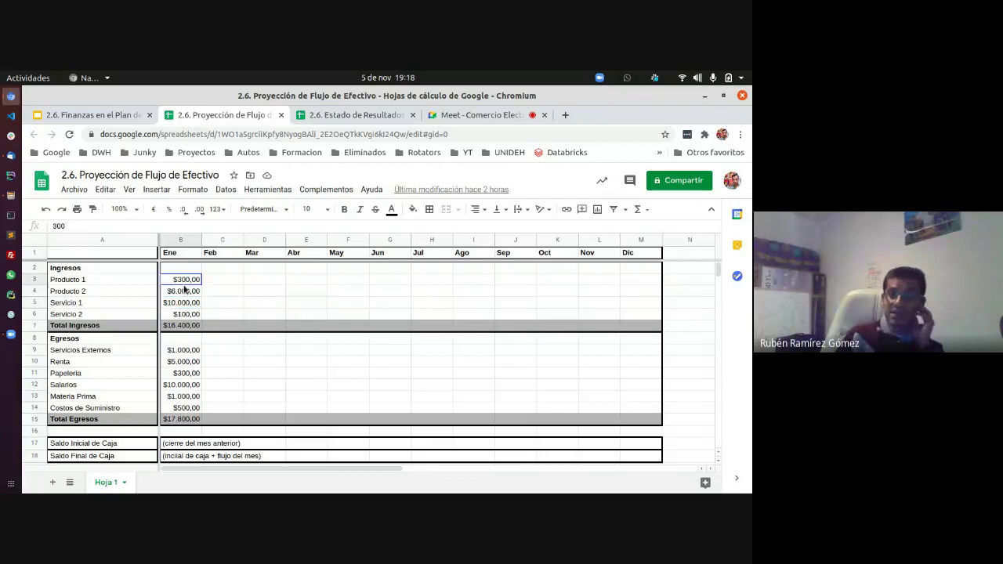
left_click(192, 268)
left_click(192, 283)
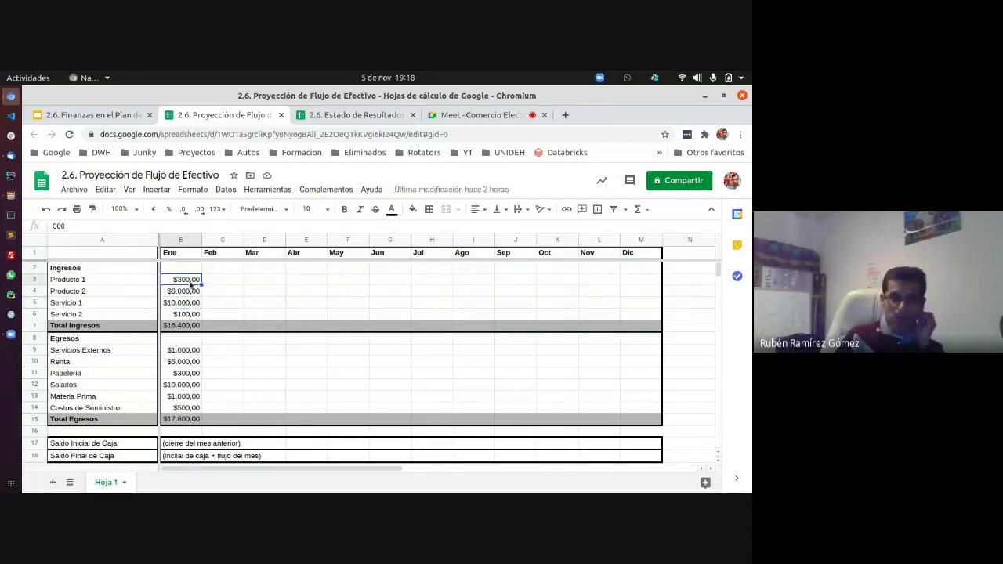
left_click(189, 293)
left_click(190, 303)
left_click(189, 314)
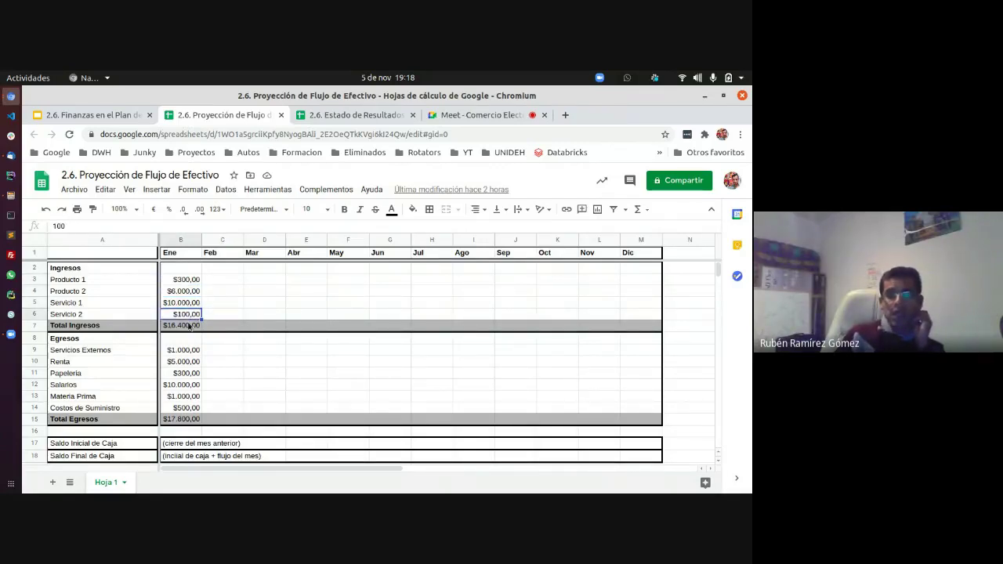
left_click_drag(186, 326, 182, 280)
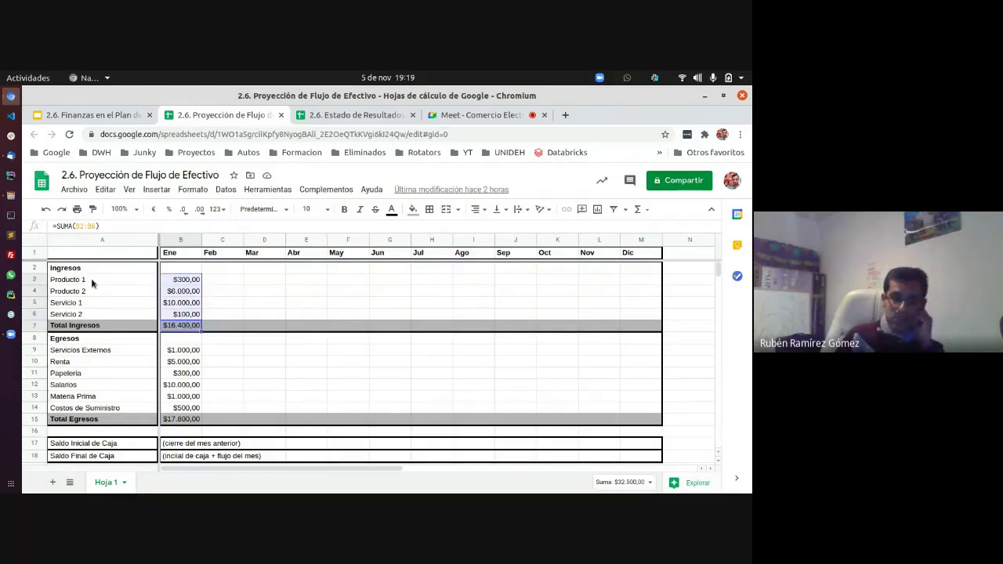
left_click_drag(90, 282, 172, 326)
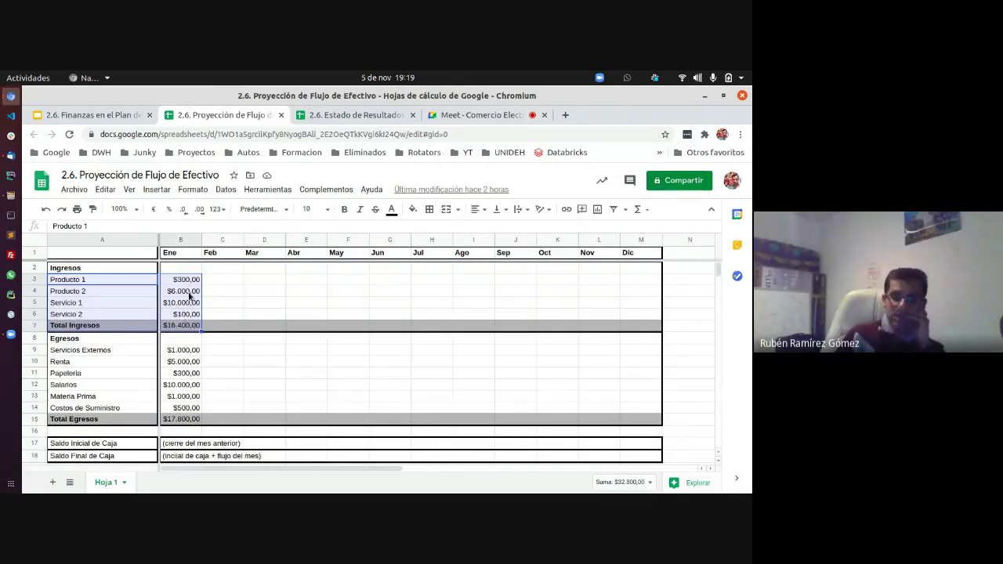
left_click(189, 316)
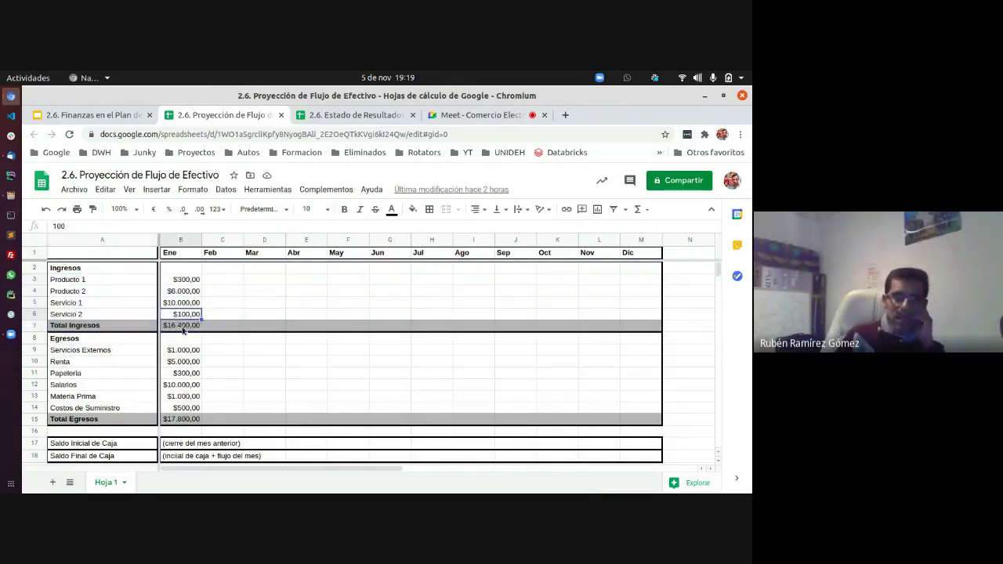
Examine the Egresos section's expense items, from Servicios Externos to Costos de Suministro, and their January total.
left_click(84, 340)
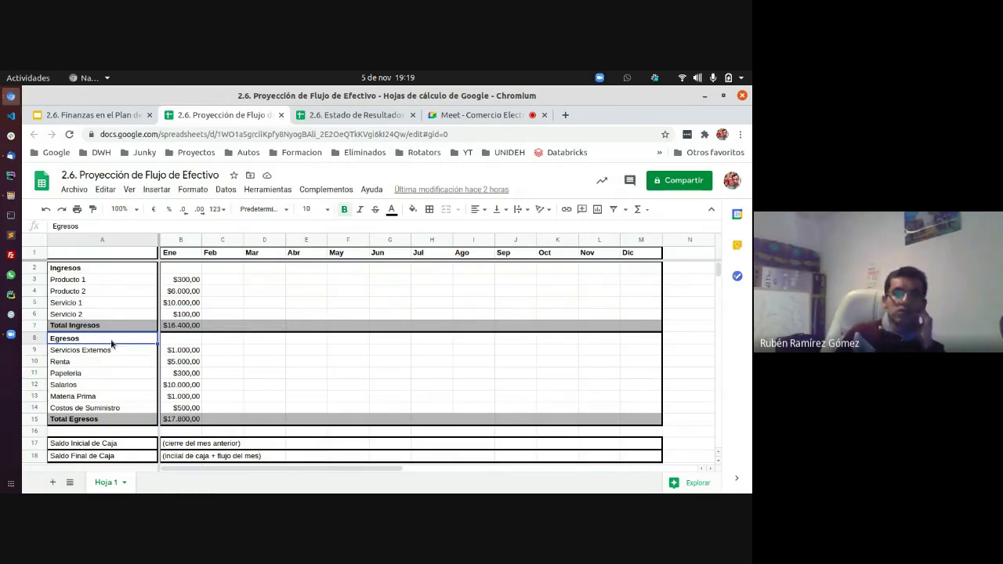
left_click_drag(186, 424, 90, 342)
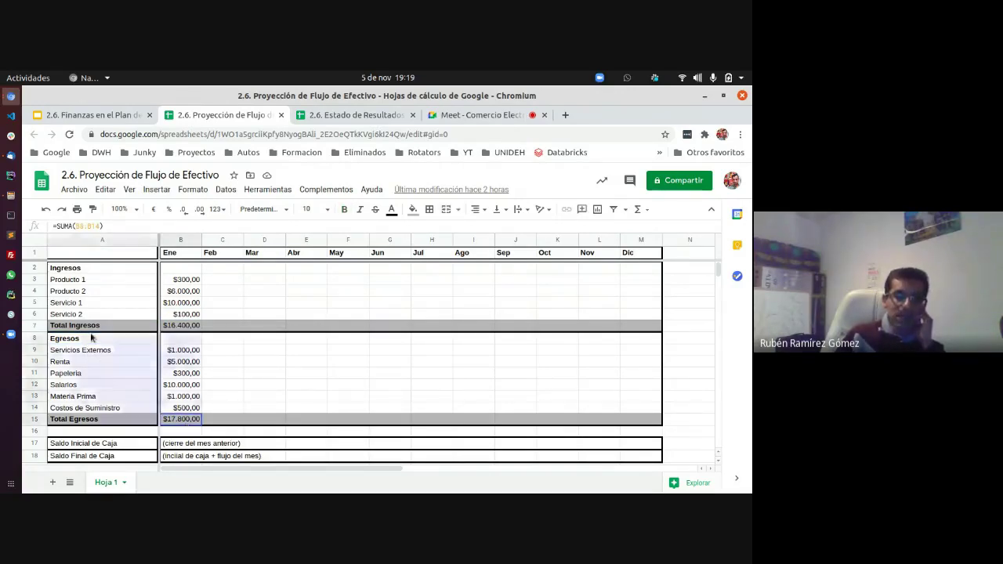
left_click(130, 354)
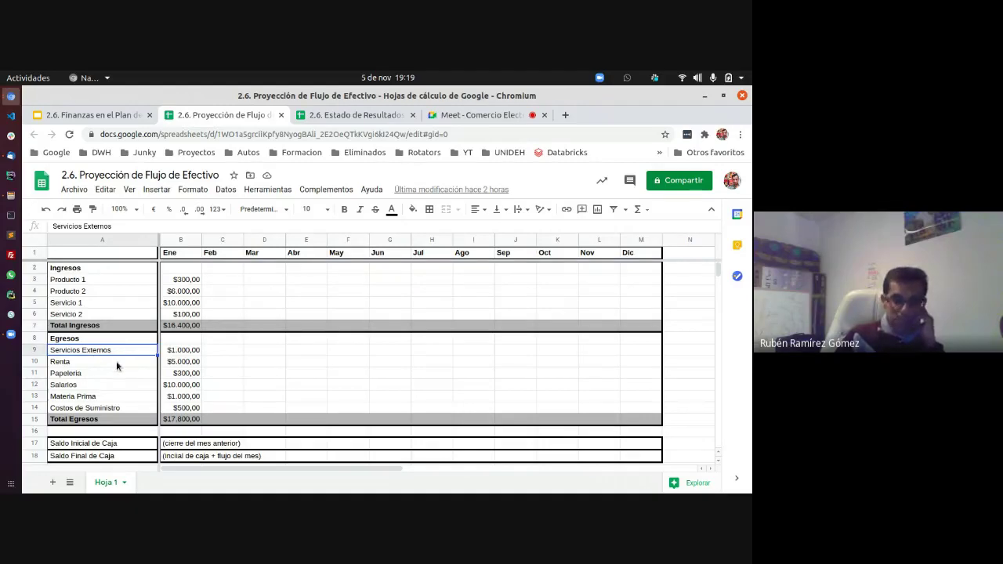
left_click(116, 361)
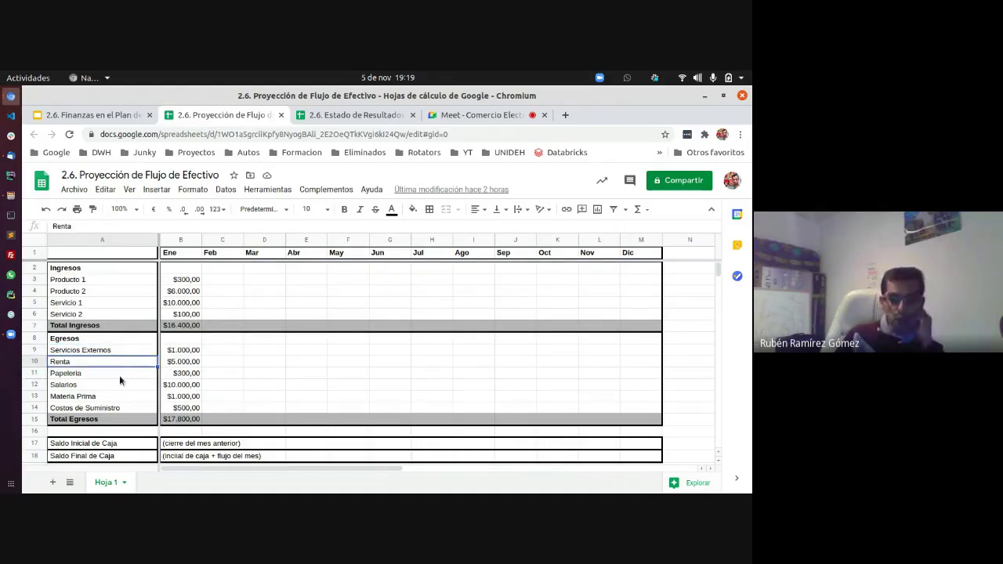
left_click(122, 375)
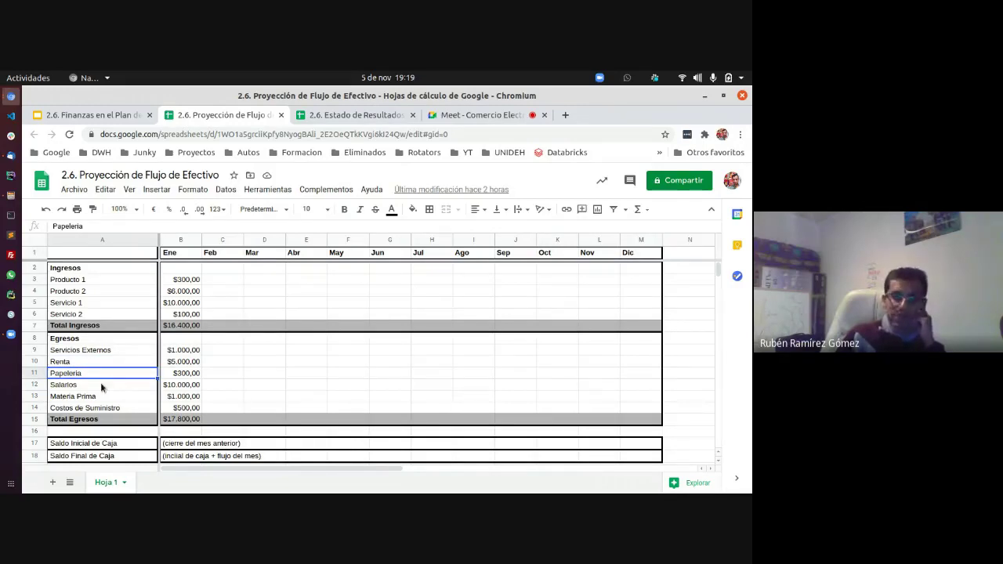
left_click(97, 387)
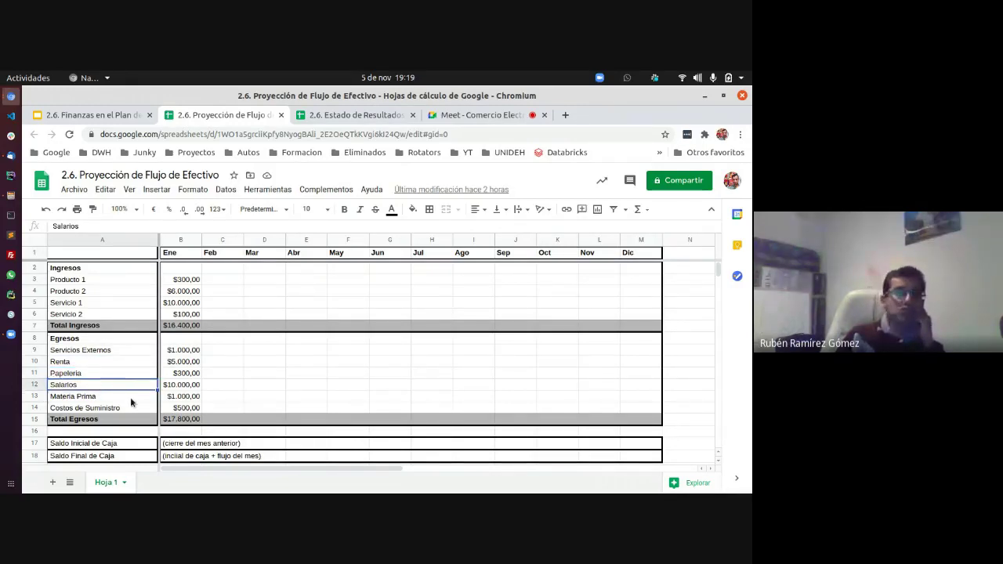
left_click(130, 398)
left_click(130, 409)
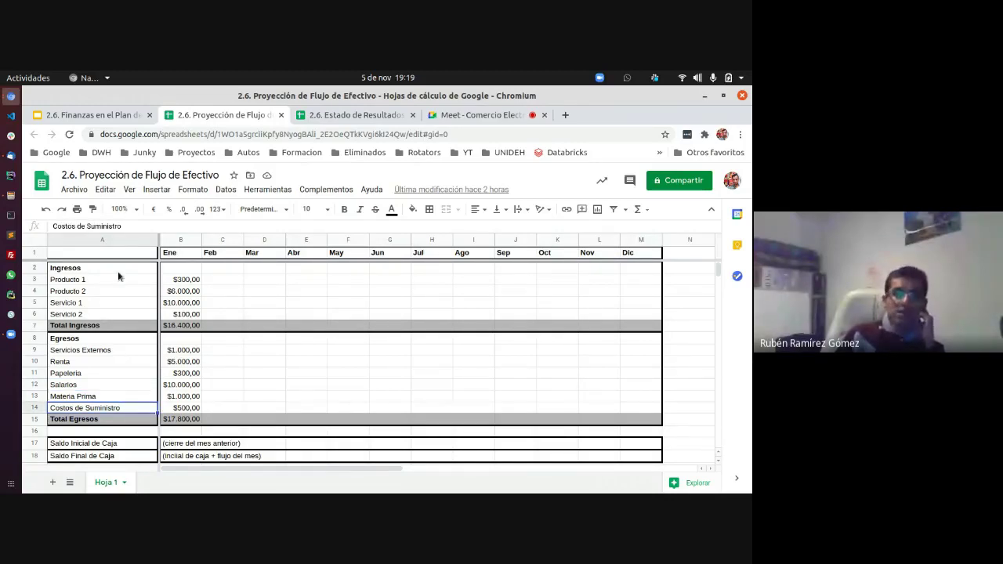
Compare the January Total Ingresos and Total Egresos cells and the ranges their formulas add up.
left_click_drag(118, 271, 119, 328)
left_click(119, 329)
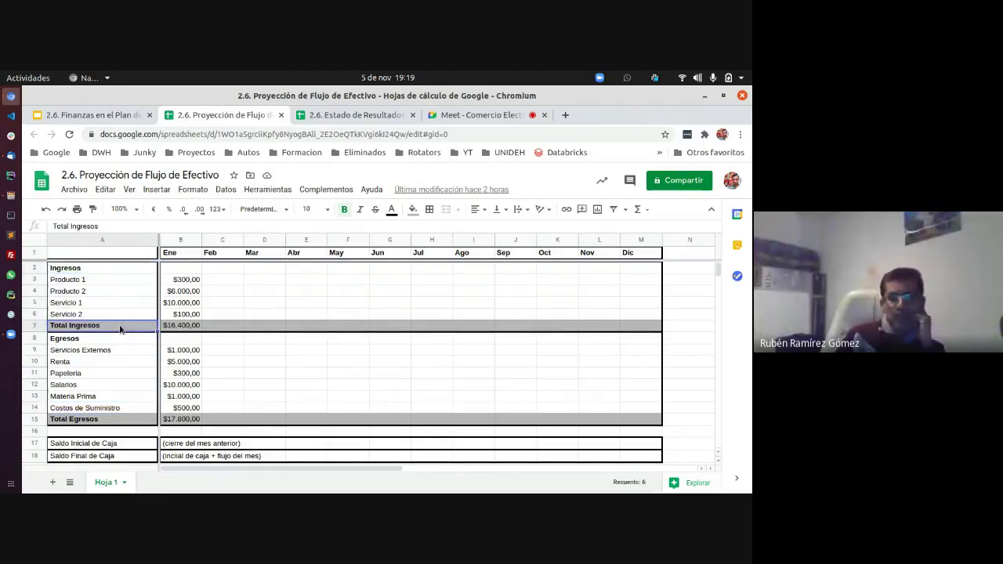
left_click(180, 326)
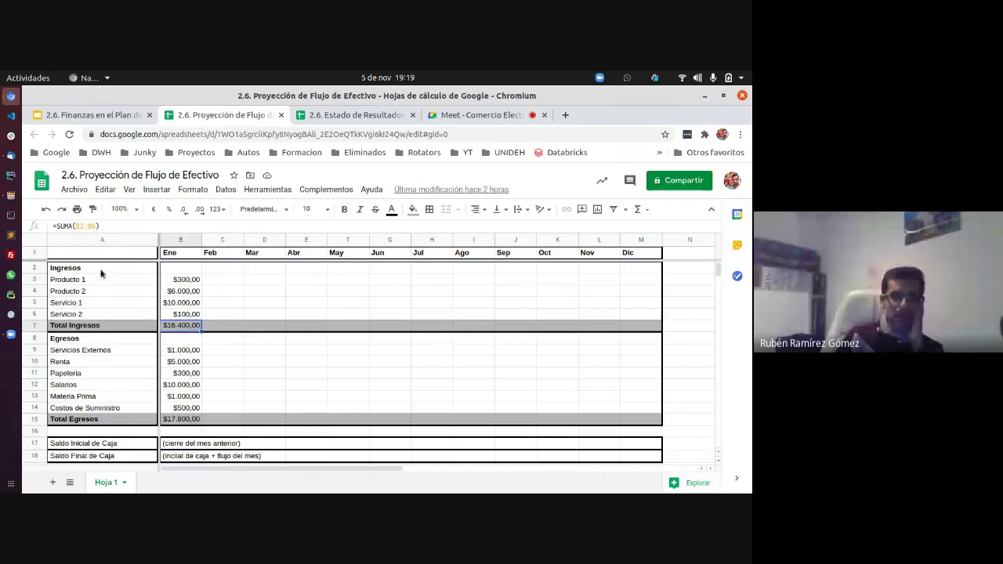
left_click_drag(100, 272, 185, 330)
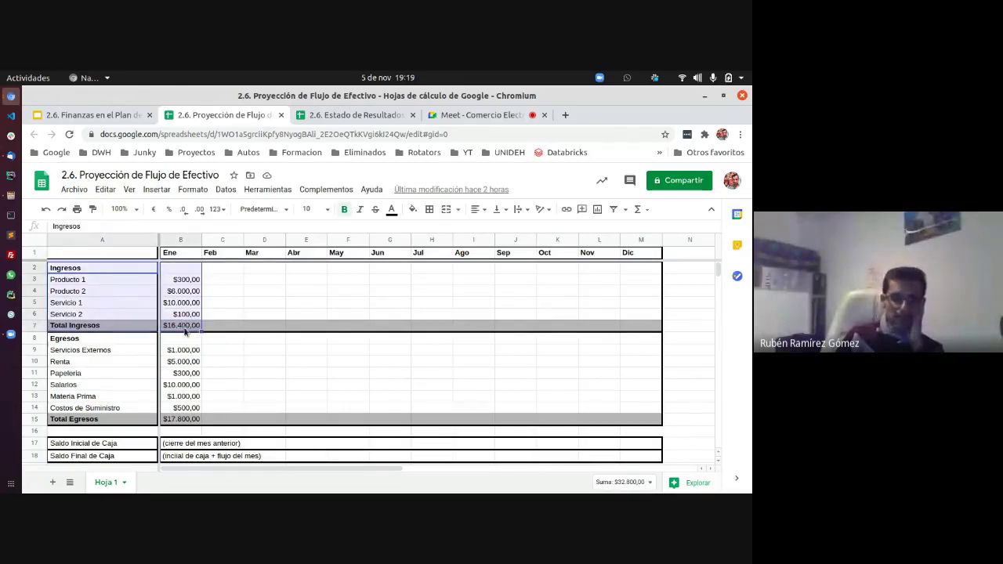
left_click(185, 329)
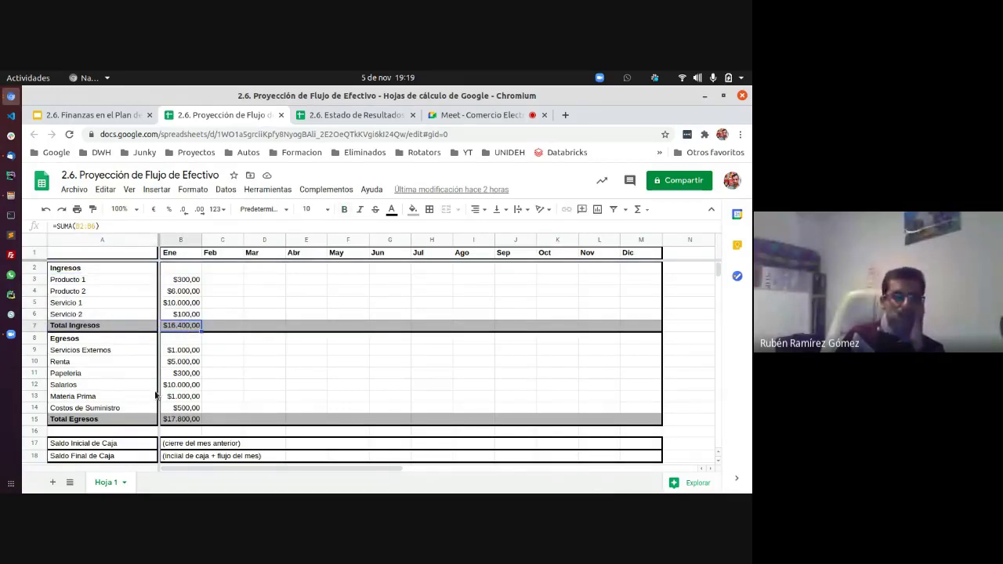
left_click(189, 421)
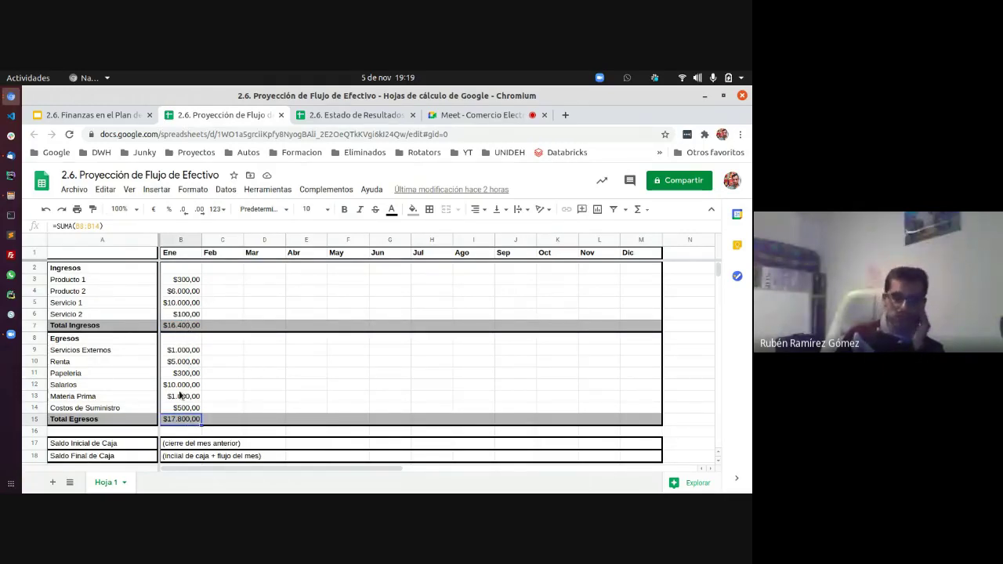
Review the opening balance note, then correct the January Saldo Final de Caja note to "(incial de caja + flujo del mes)".
left_click(105, 445)
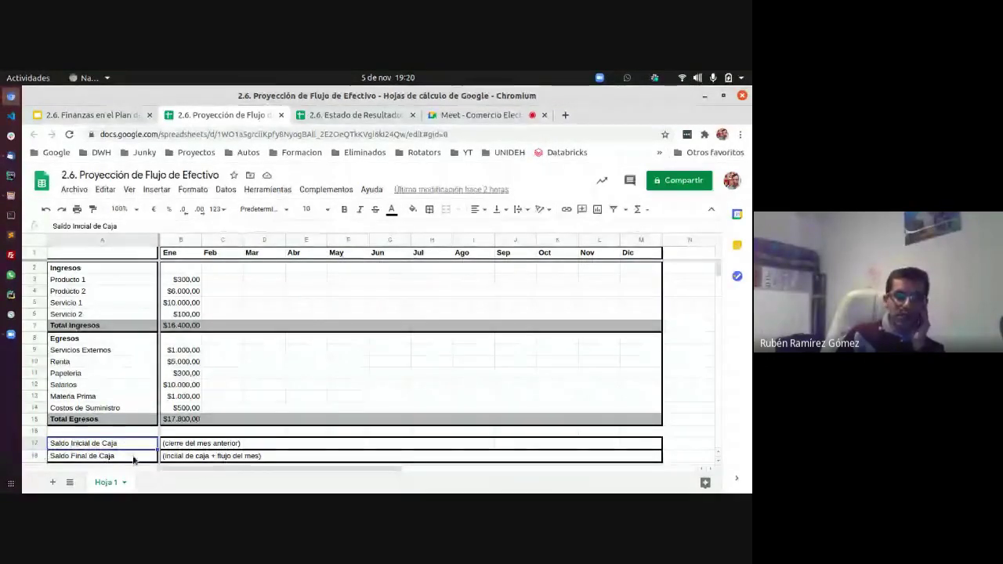
left_click(179, 445)
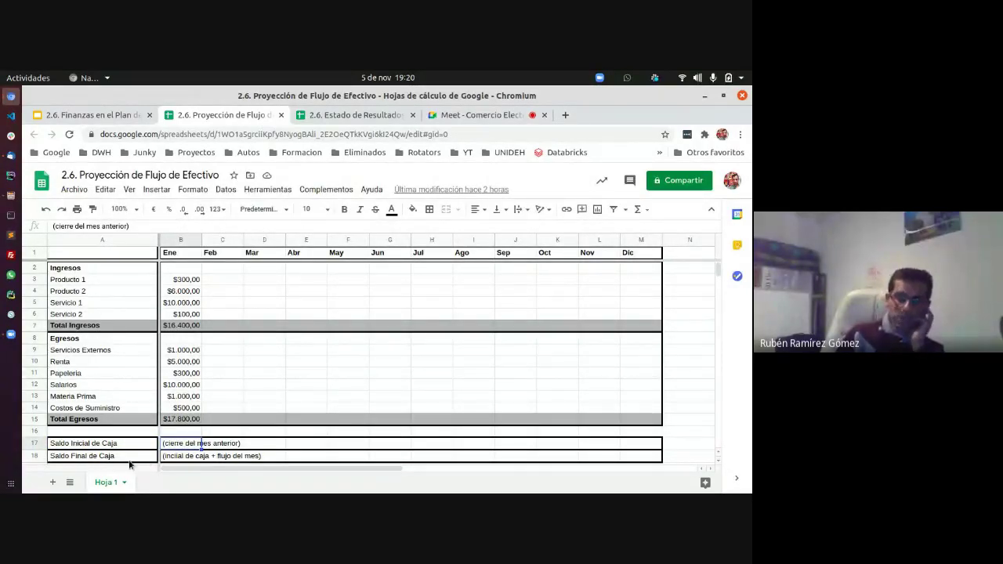
left_click(176, 457)
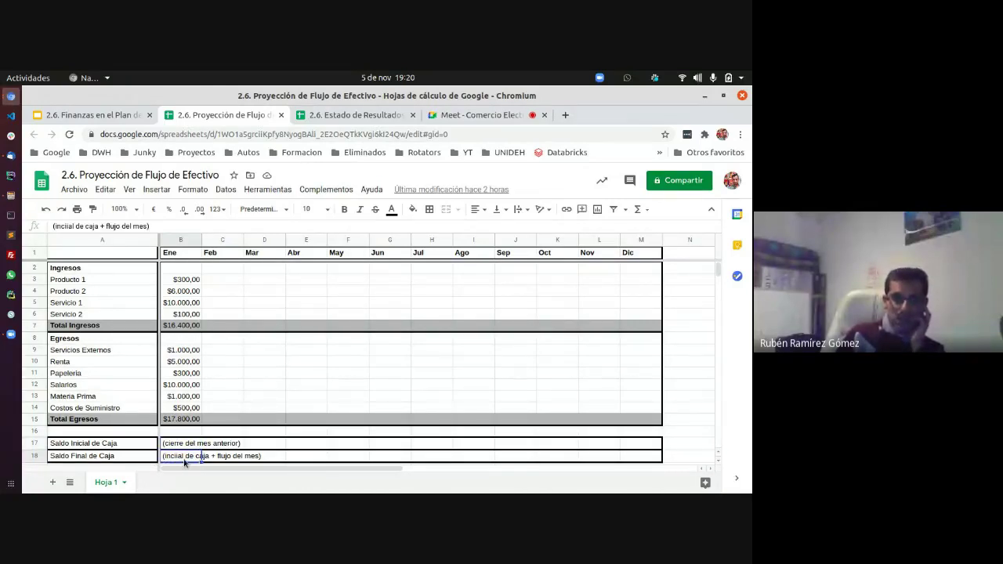
left_click(67, 226)
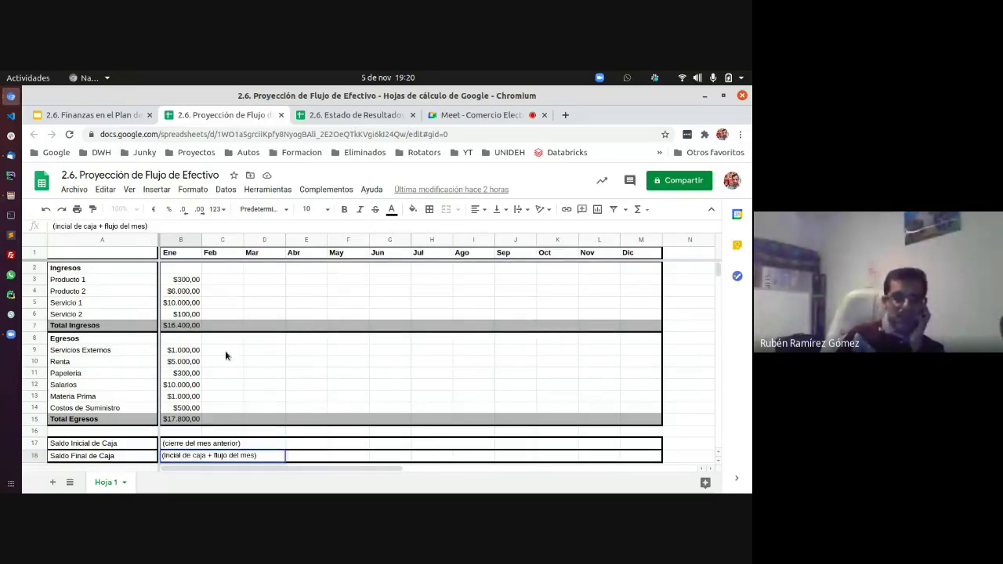
left_click(184, 455)
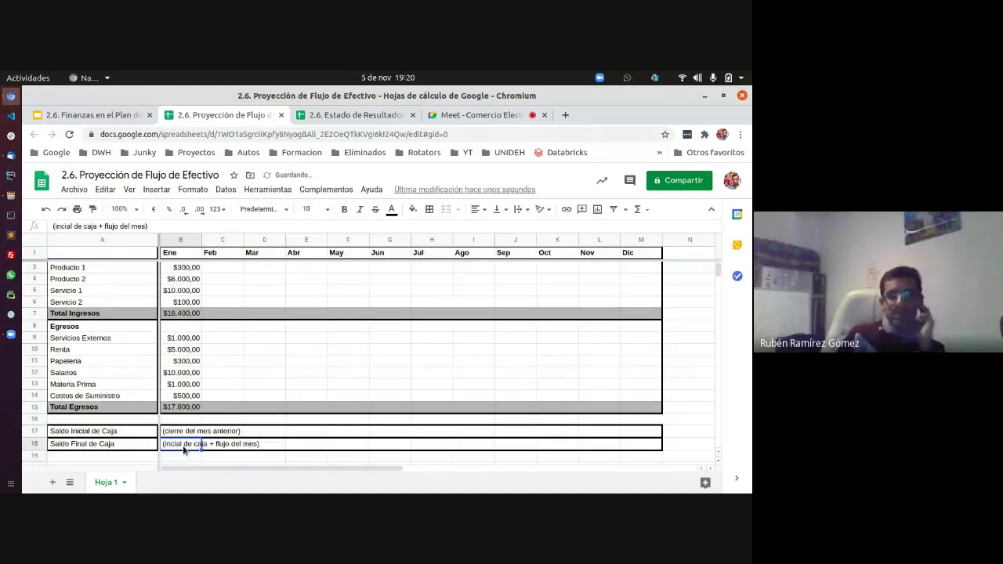
Inspect January's Total Egresos and Total Ingresos together alongside the Saldo Final de Caja note.
scroll(185, 439, "up", 1)
left_click(183, 420)
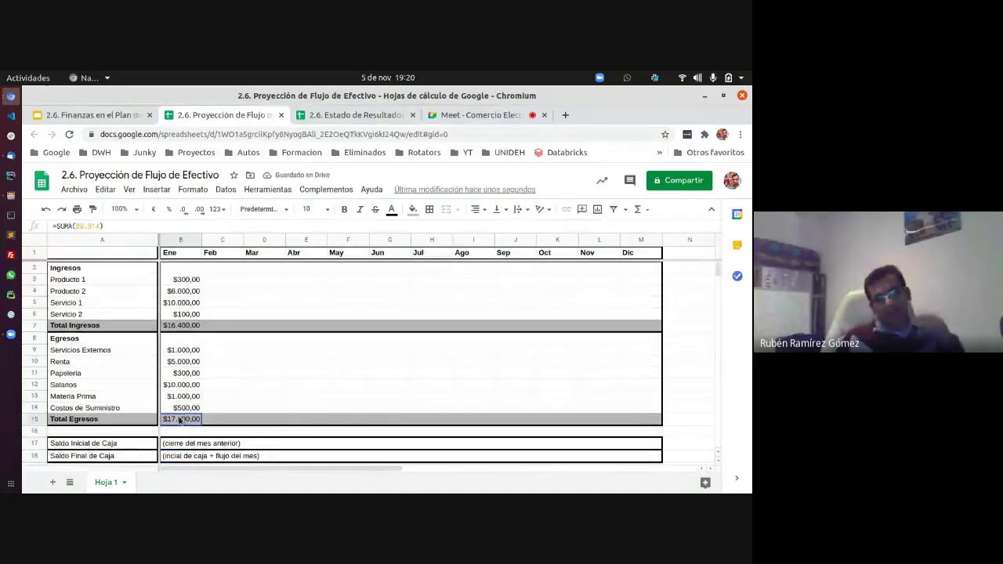
left_click(184, 326, "ctrl")
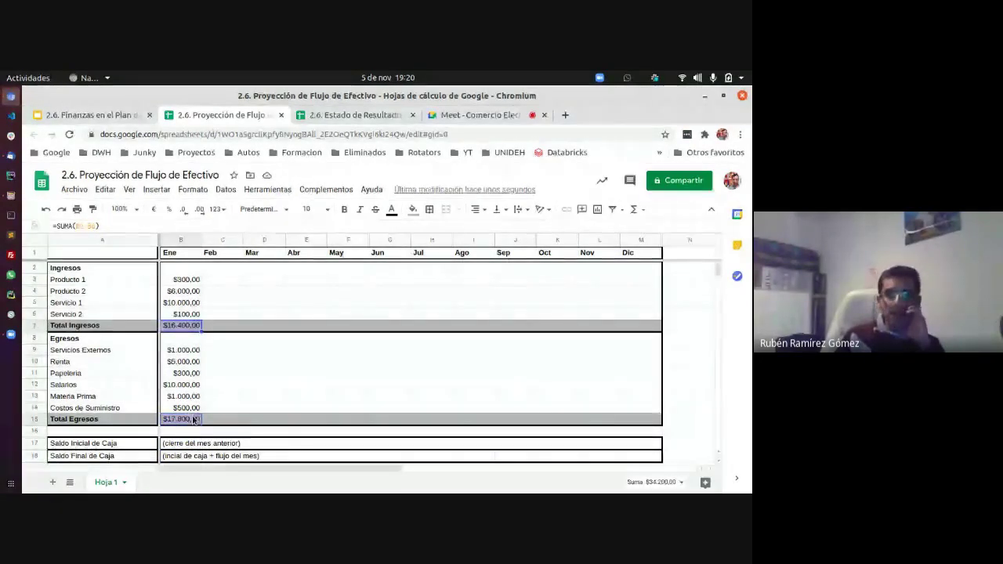
left_click(191, 457)
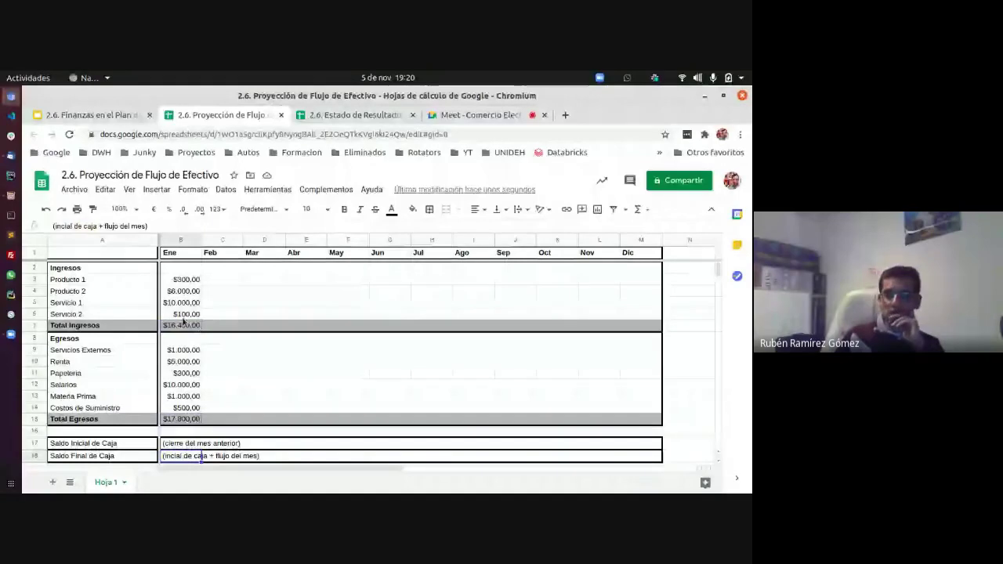
Examine the product and service income rows across January to December, and the January Total Egresos formula.
left_click(132, 253)
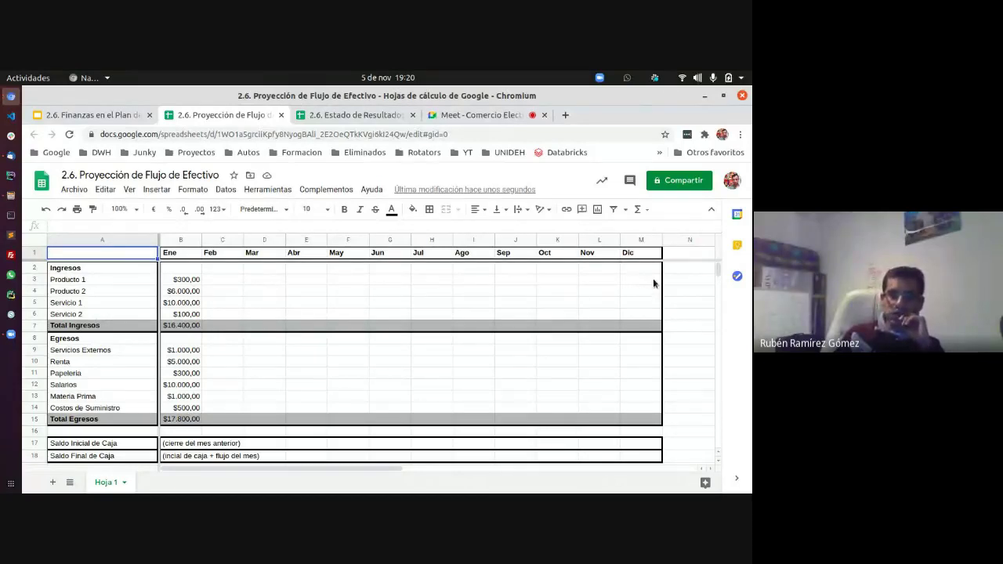
left_click_drag(650, 279, 182, 313)
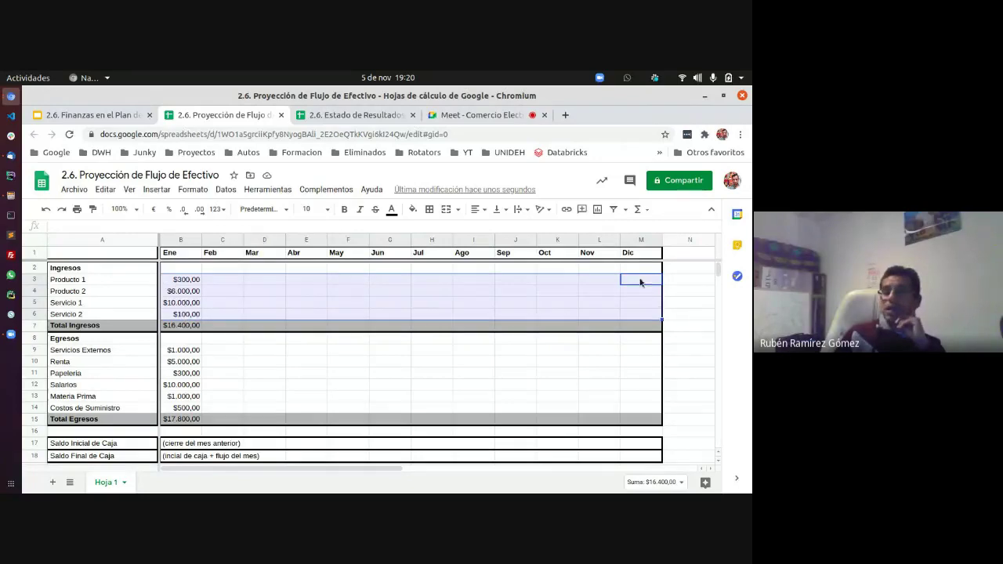
left_click(181, 282)
left_click_drag(127, 280, 647, 316)
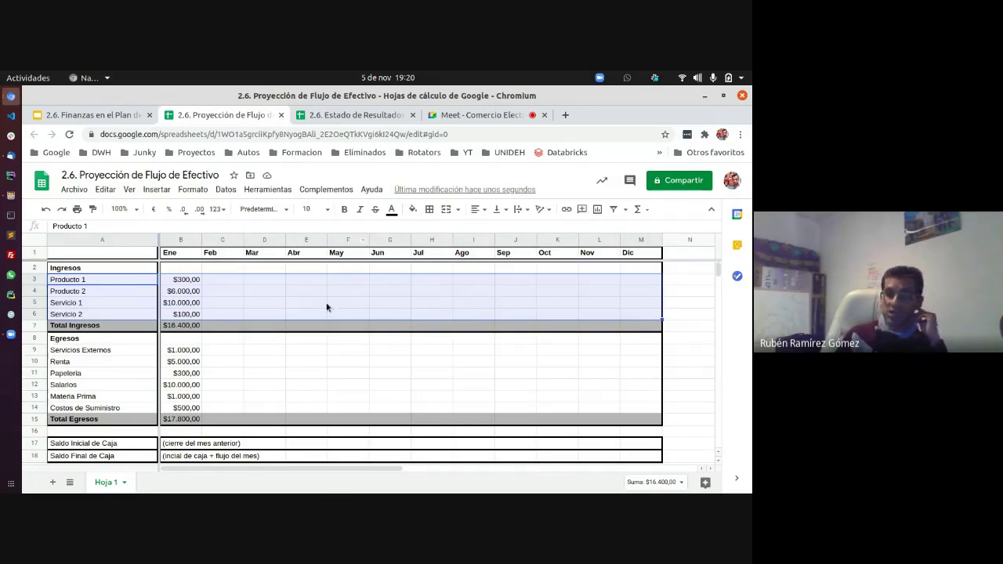
left_click(188, 279)
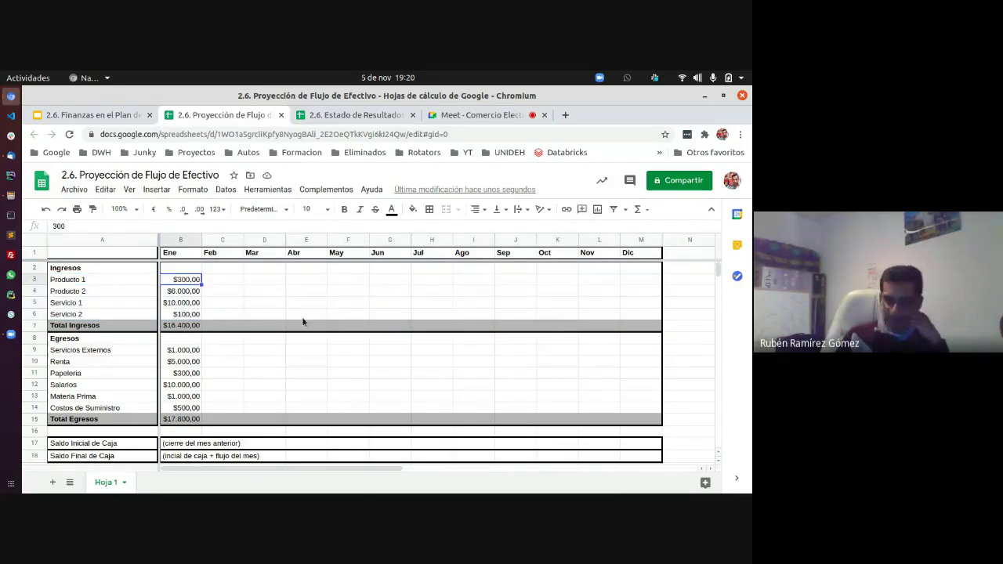
left_click(194, 419)
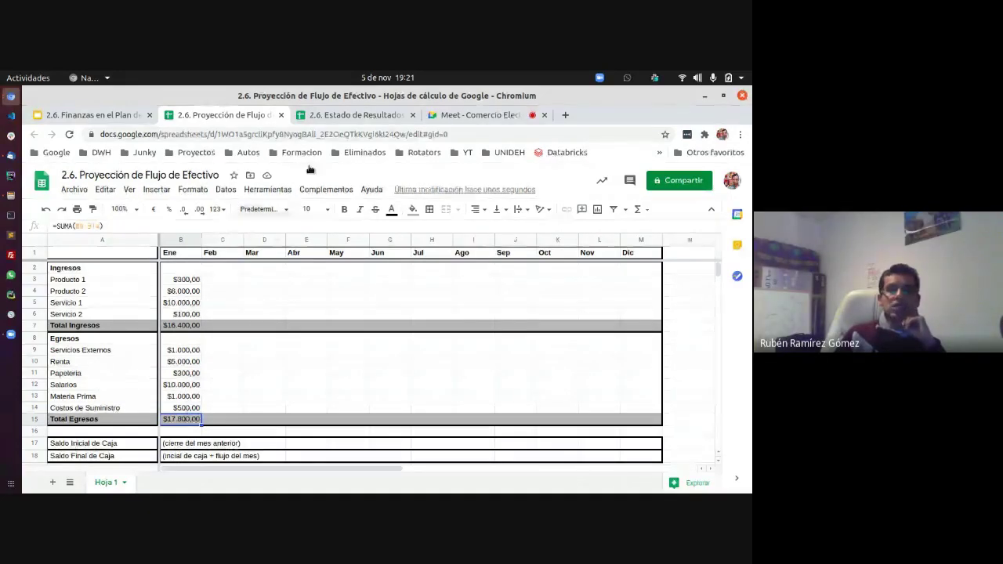
Switch to the "2.6. Estado de Resultados" spreadsheet.
left_click(346, 115)
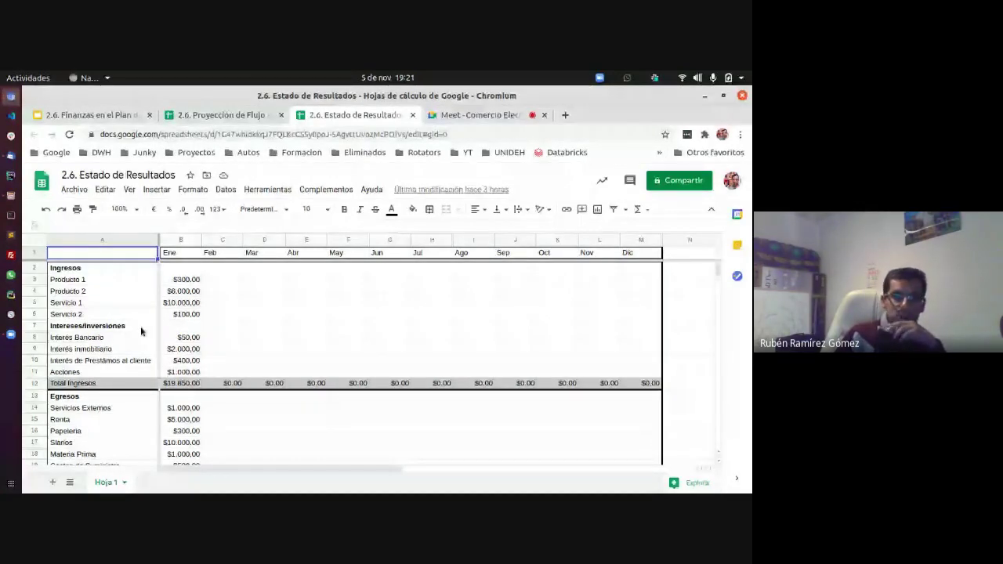
Examine January's product and service income rows together, followed by the Interés Bancario and Interés inmobiliario rows.
left_click_drag(116, 282, 189, 315)
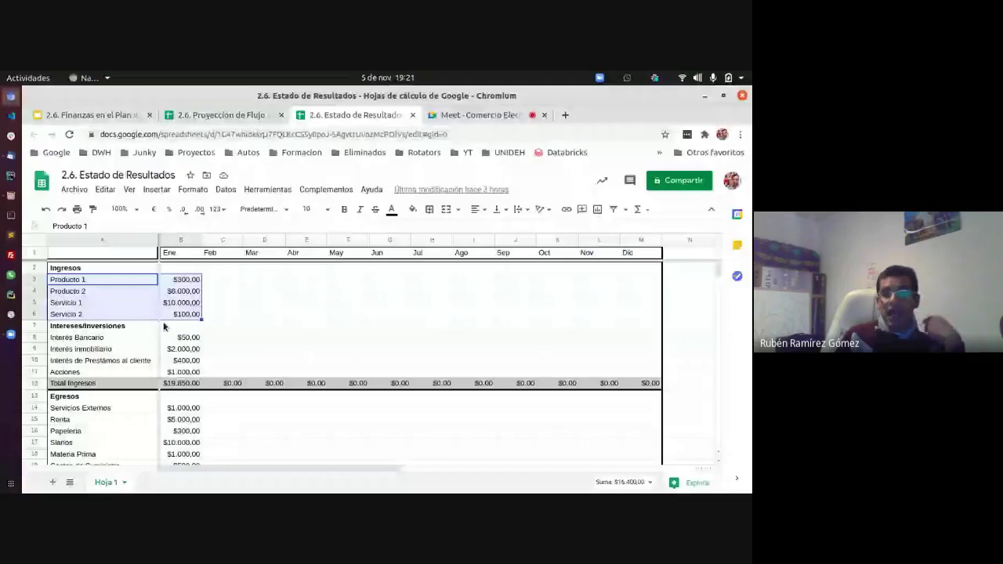
left_click(162, 329)
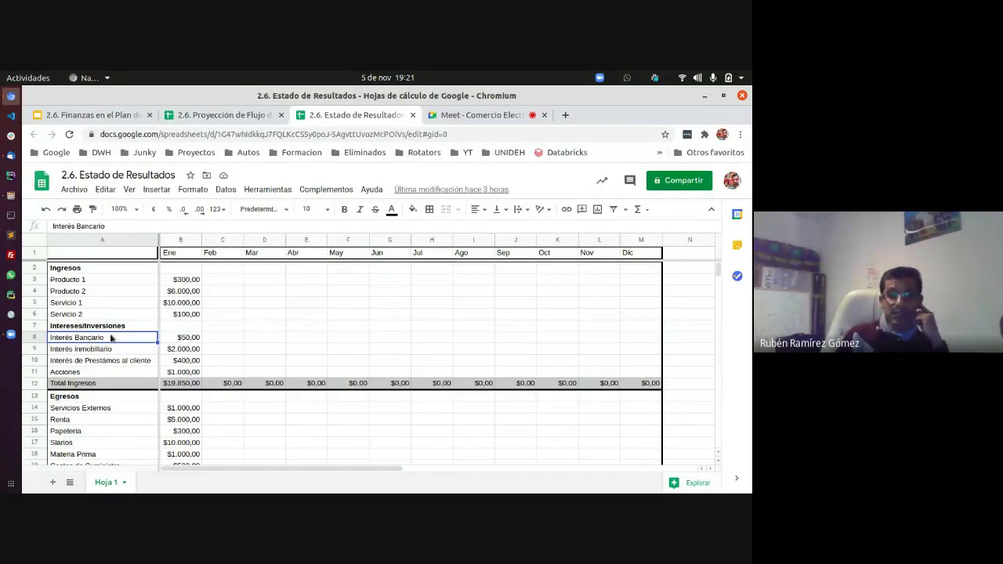
left_click(193, 341)
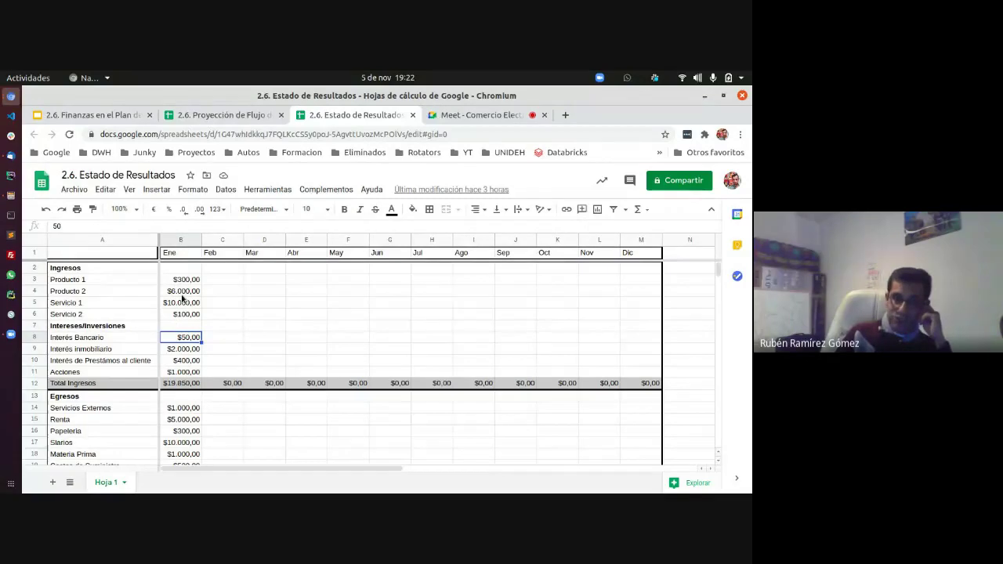
left_click(134, 351)
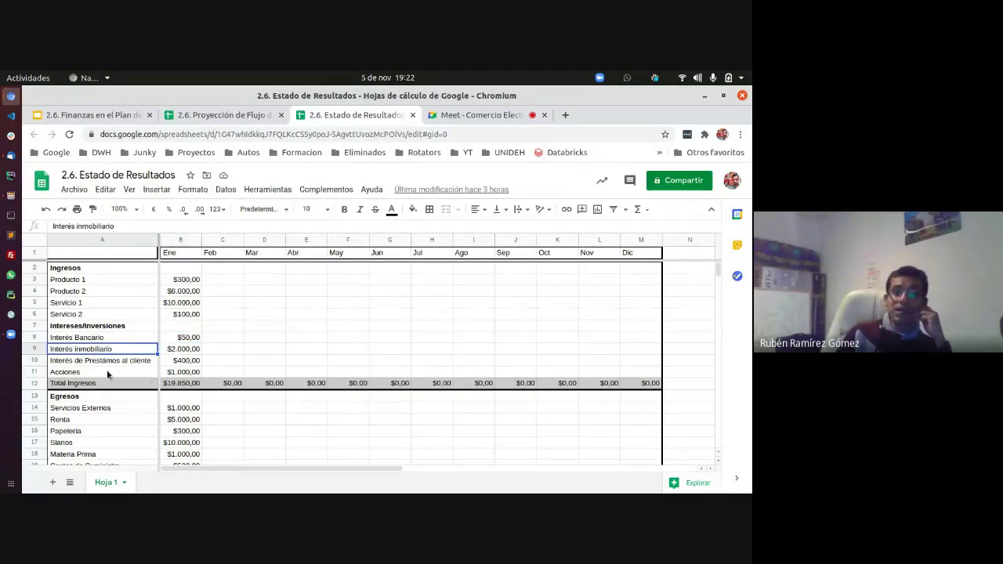
Inspect the Interés de Prestámos al cliente row and its January amount, along with the neighbouring cells.
key("Down")
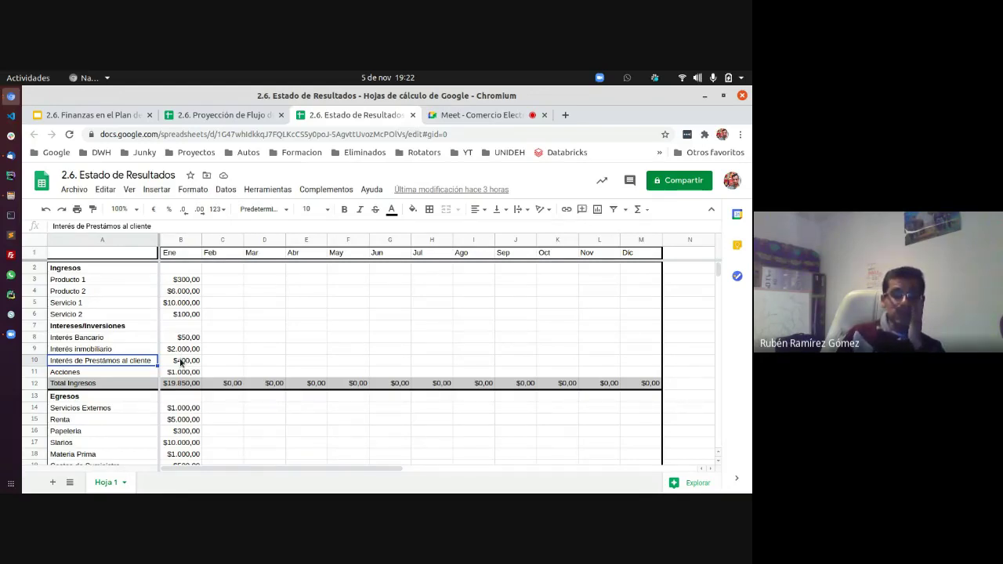
left_click(182, 359)
left_click(146, 366)
key("Right")
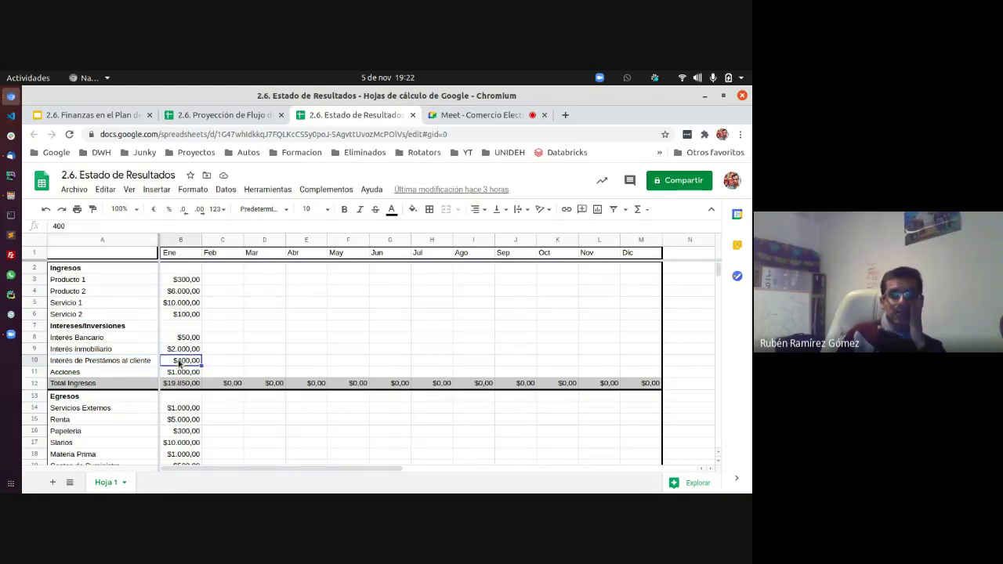
left_click(127, 361)
left_click(185, 362)
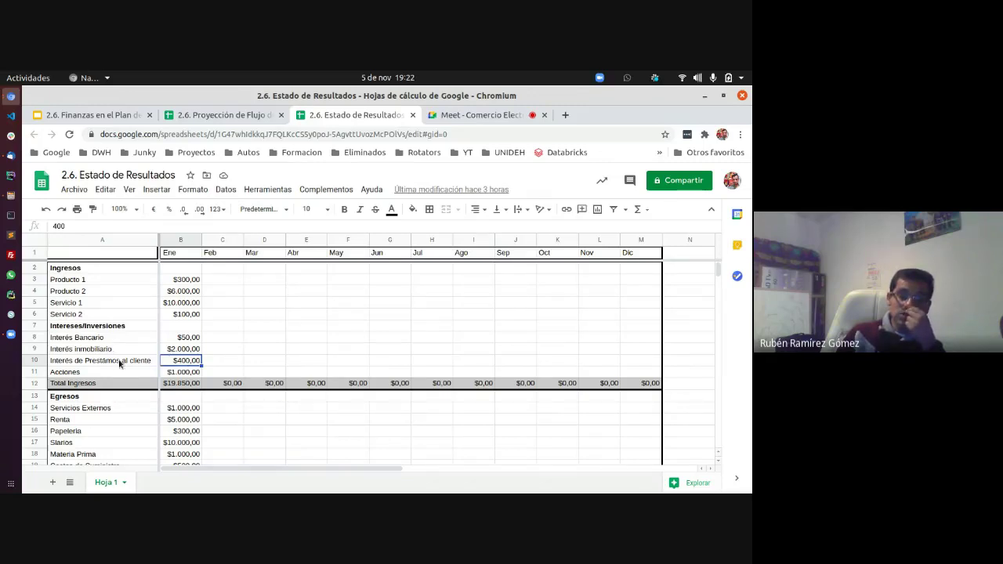
left_click(232, 345)
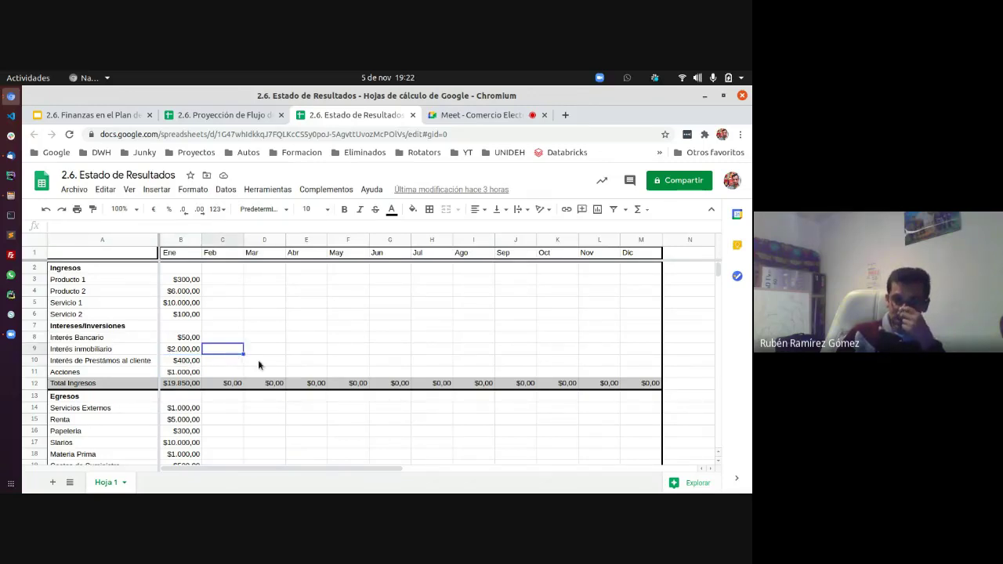
left_click(220, 362)
left_click(194, 373)
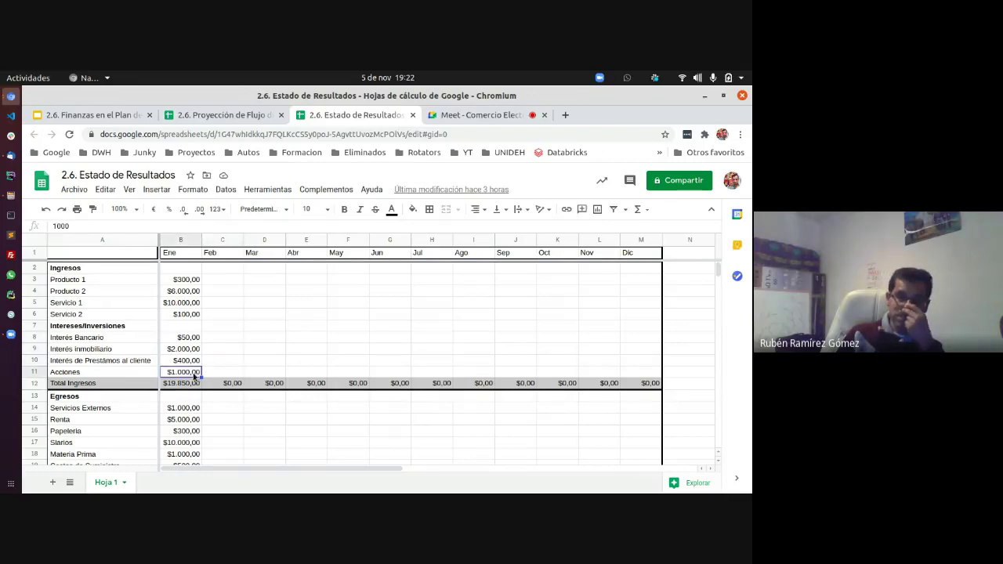
left_click(130, 362)
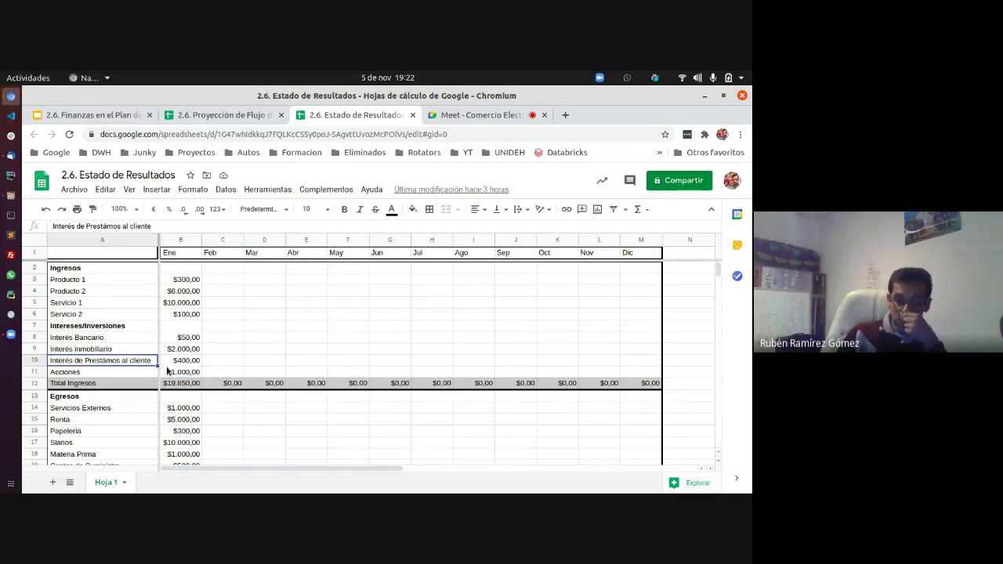
Examine the Acciones row's January amount, the January Total Ingresos formula, and the sum of the January interest and investment amounts.
left_click(126, 374)
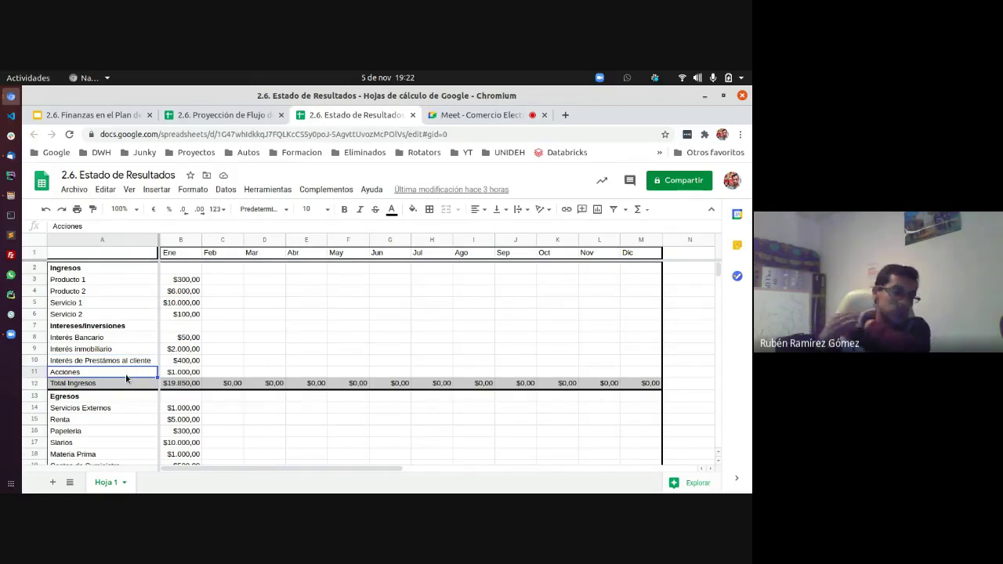
left_click(183, 374)
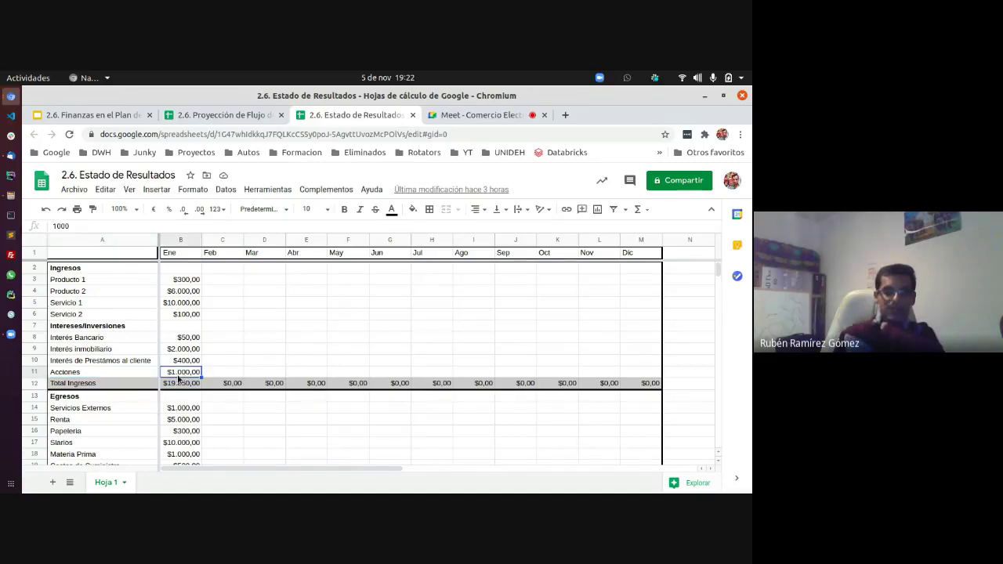
left_click(93, 373)
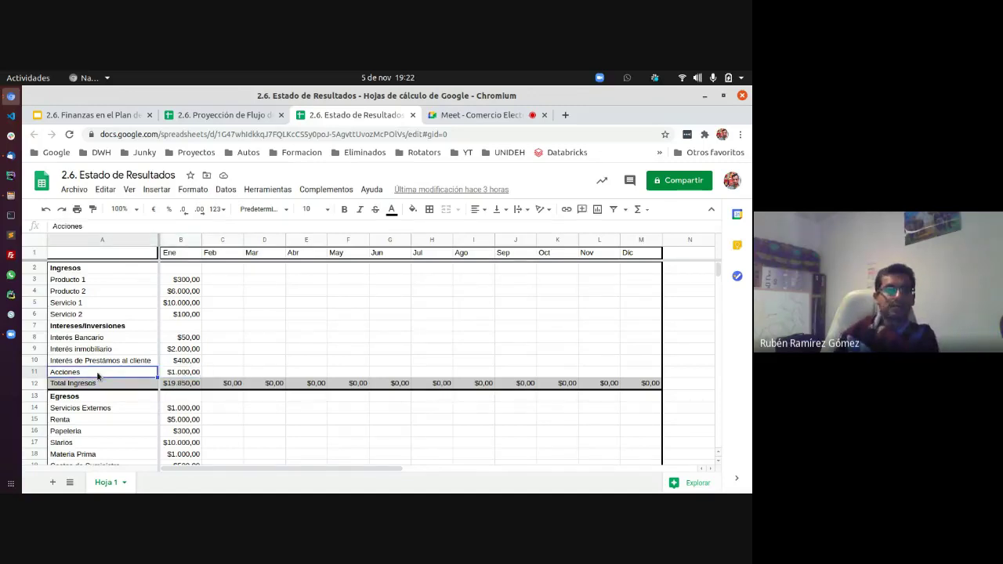
left_click(184, 375)
left_click(184, 385)
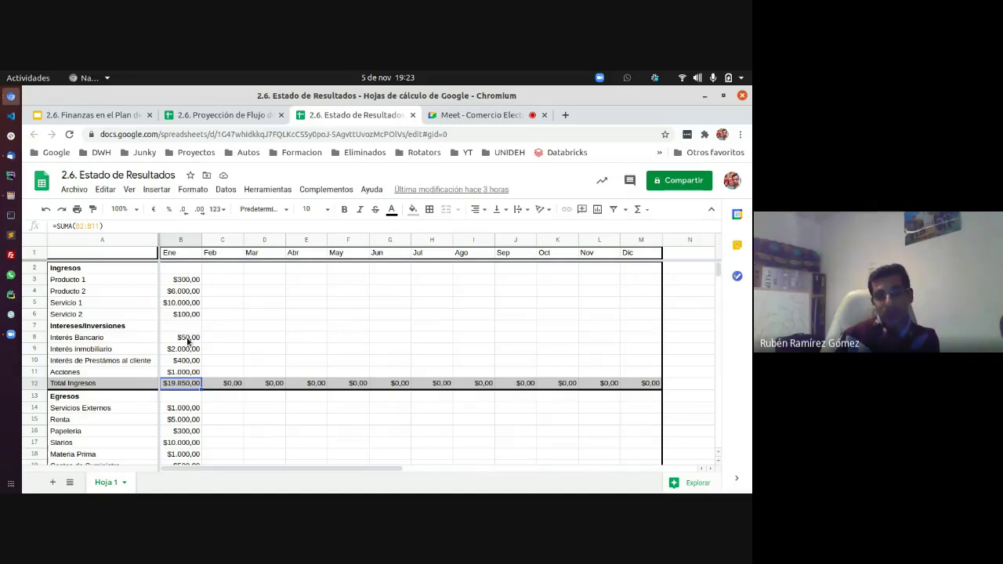
left_click_drag(188, 341, 190, 375)
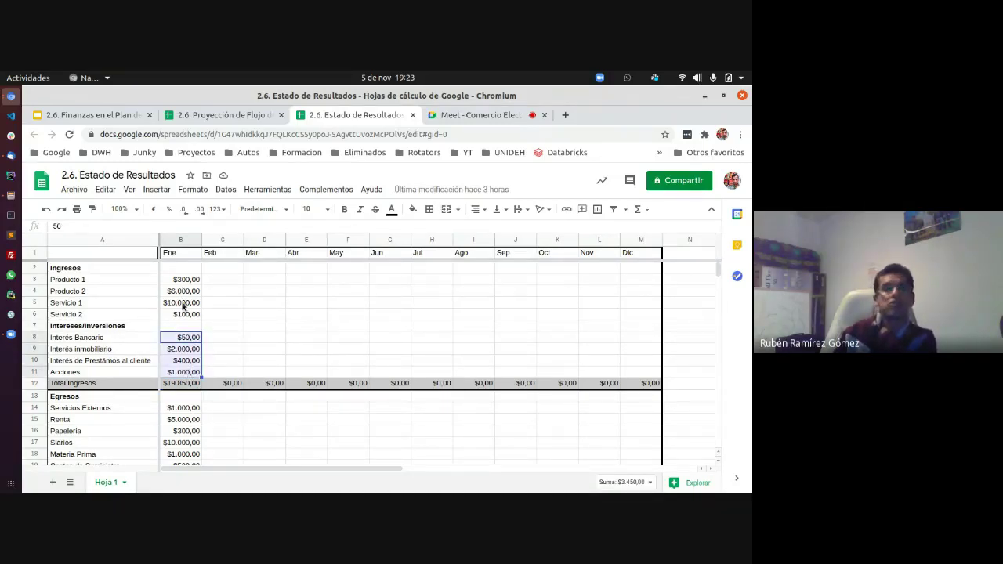
Review the Partidas No monetarias section, checking the January amounts for Depreciación, Donaciones and Pérdidas de Inversiones.
scroll(181, 312, "down", 4)
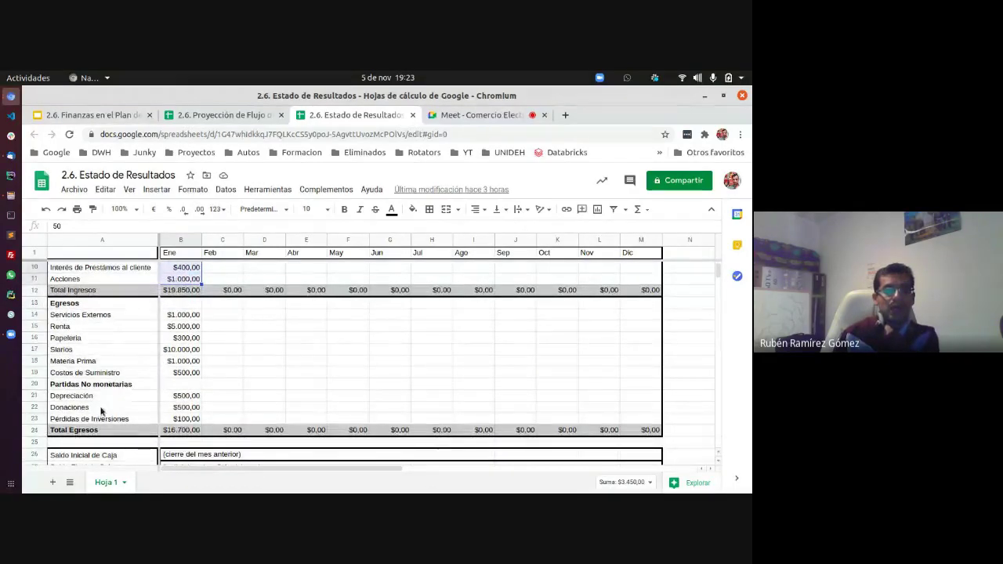
left_click(121, 385)
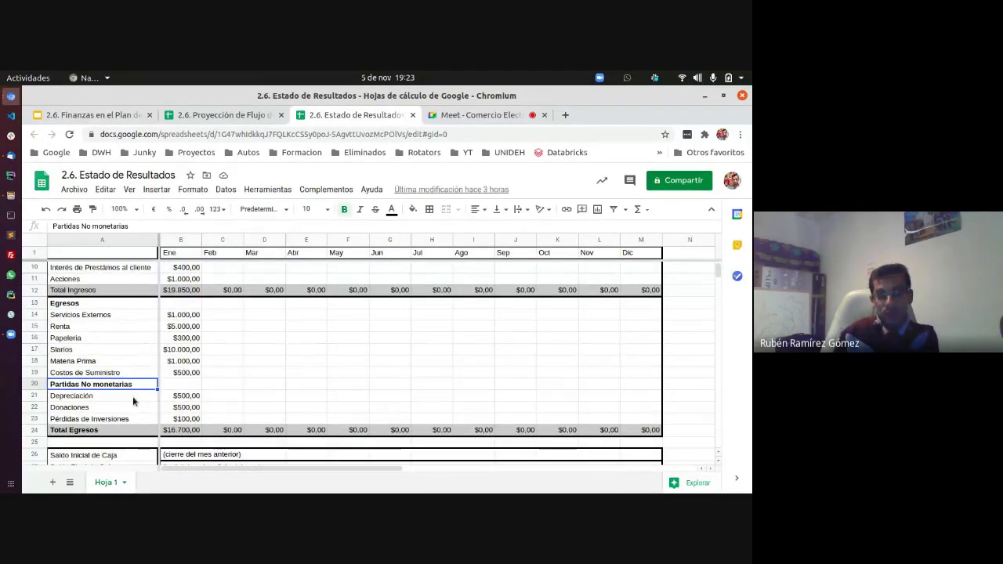
left_click(132, 395)
left_click(164, 397)
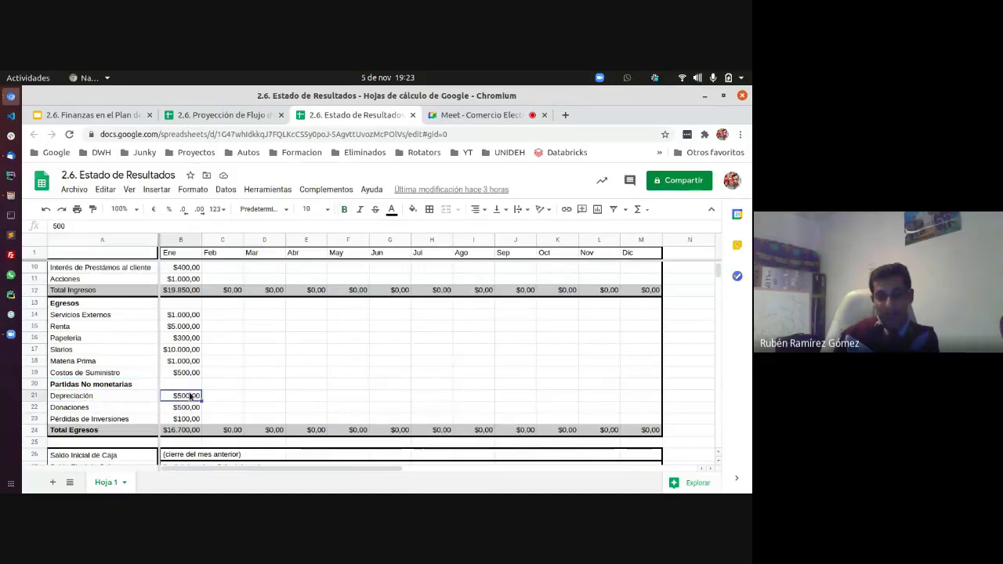
left_click(135, 395)
left_click(182, 400)
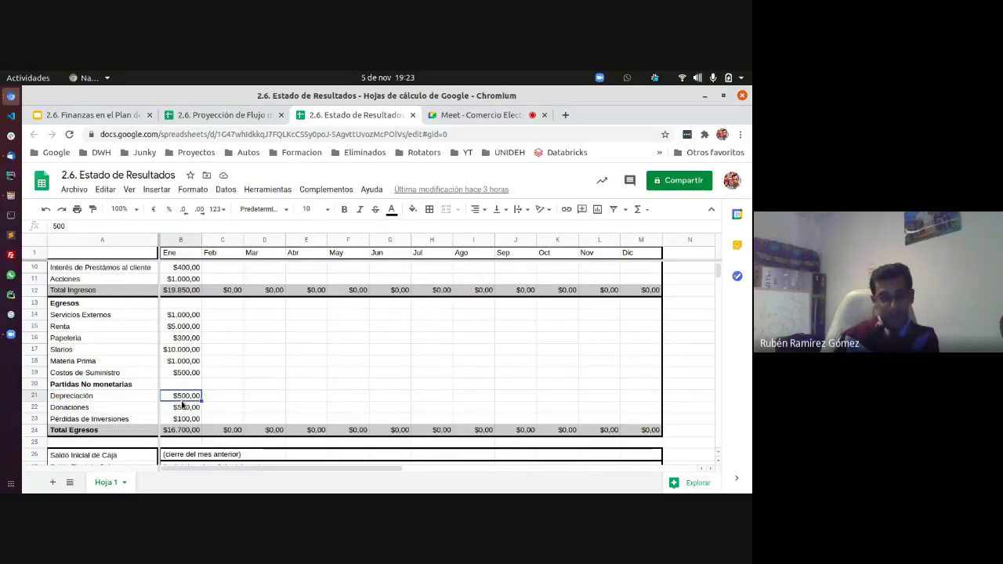
left_click(199, 409)
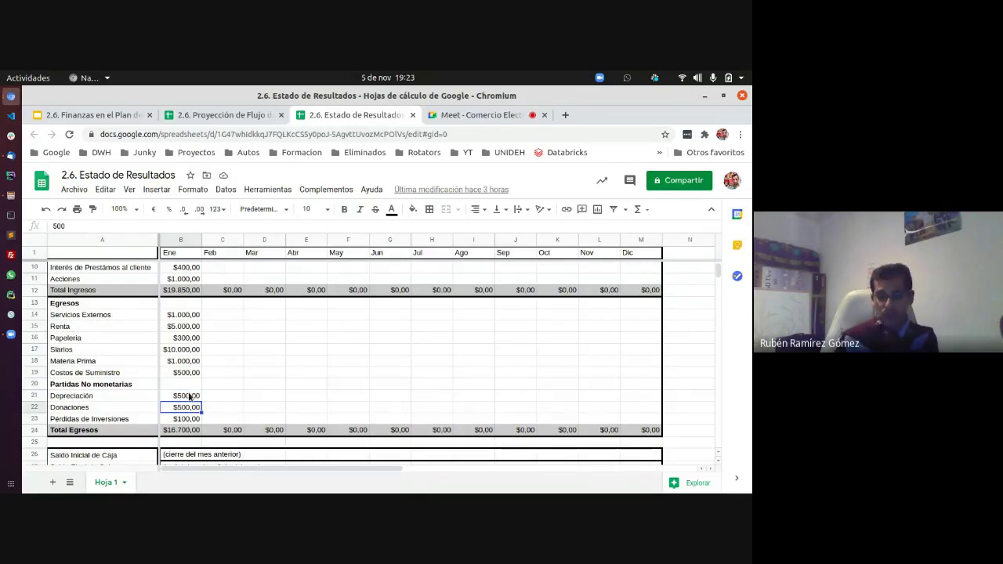
left_click(176, 420)
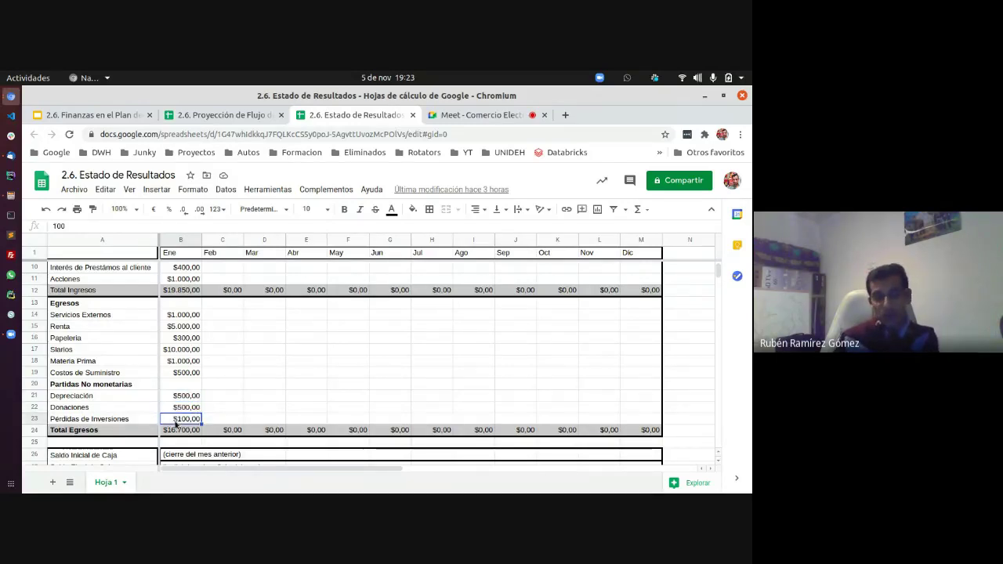
scroll(175, 423, "down", 1)
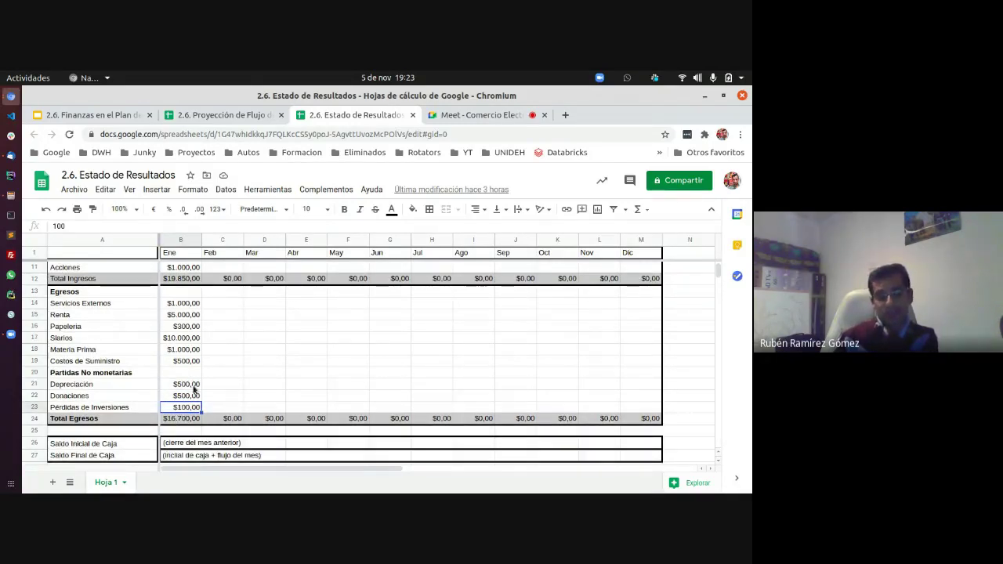
left_click_drag(98, 386, 99, 407)
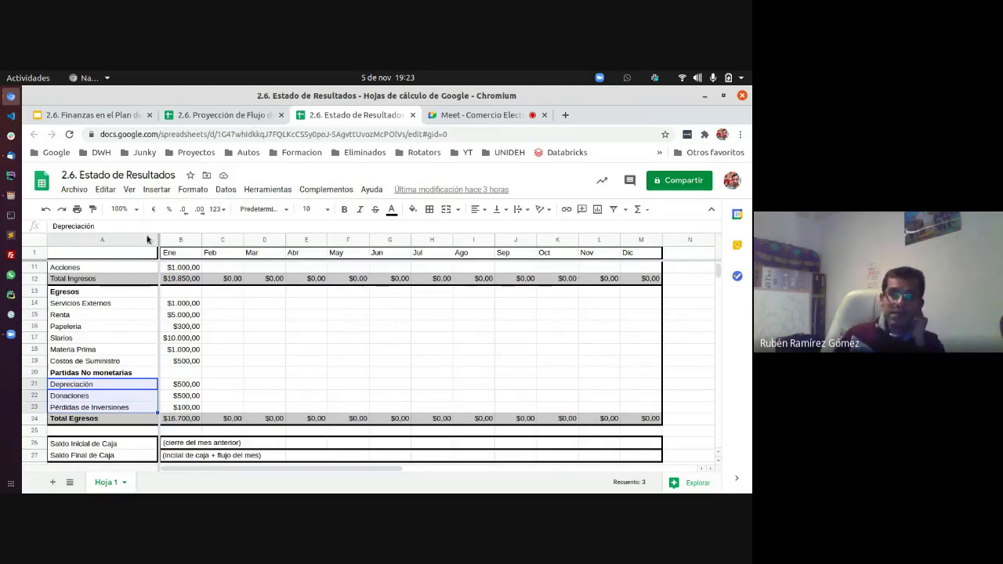
Switch to the "2.6. Proyección de Flujo de Efectivo" spreadsheet and inspect January's Total Ingresos and Total Egresos.
left_click(225, 115)
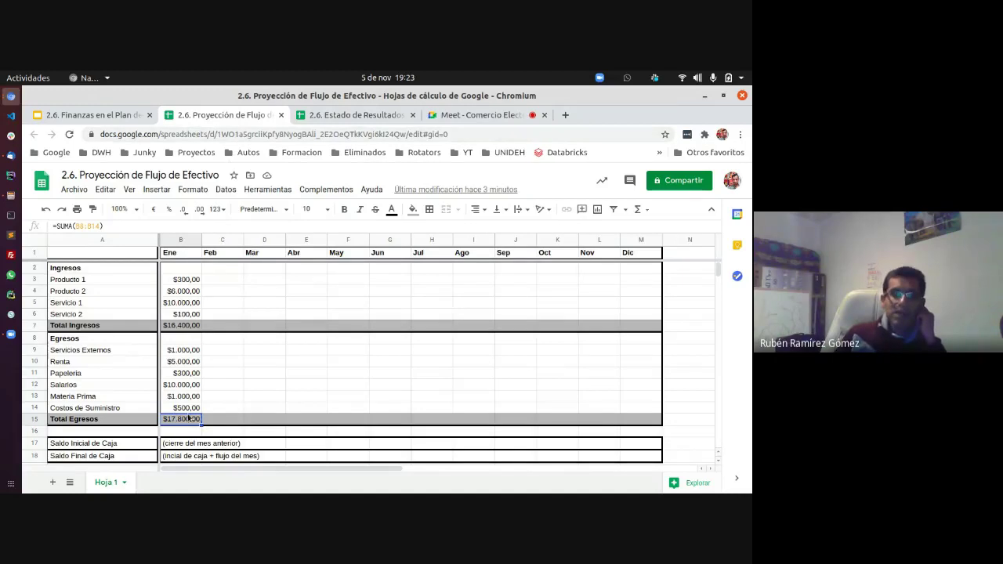
left_click(175, 333)
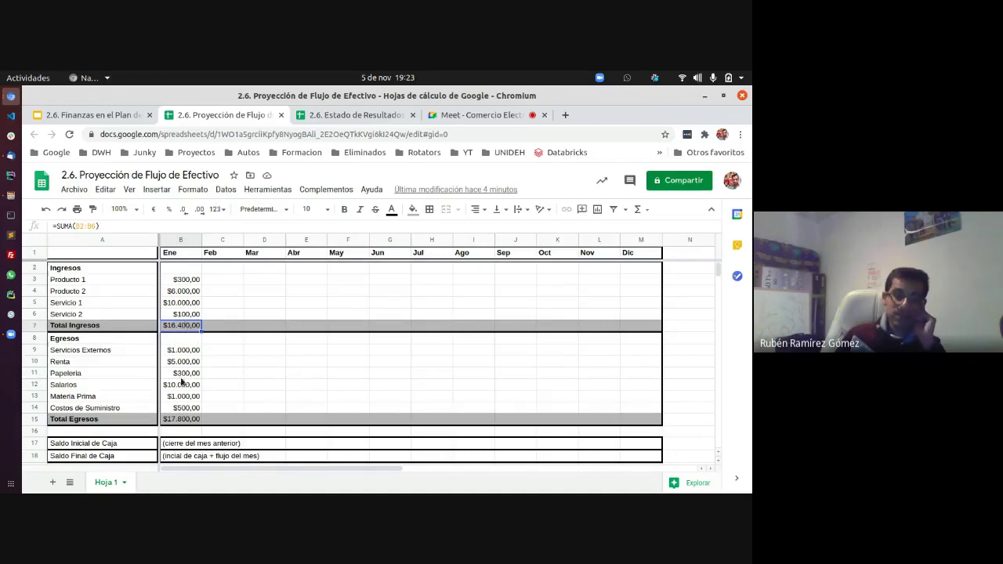
left_click(179, 422)
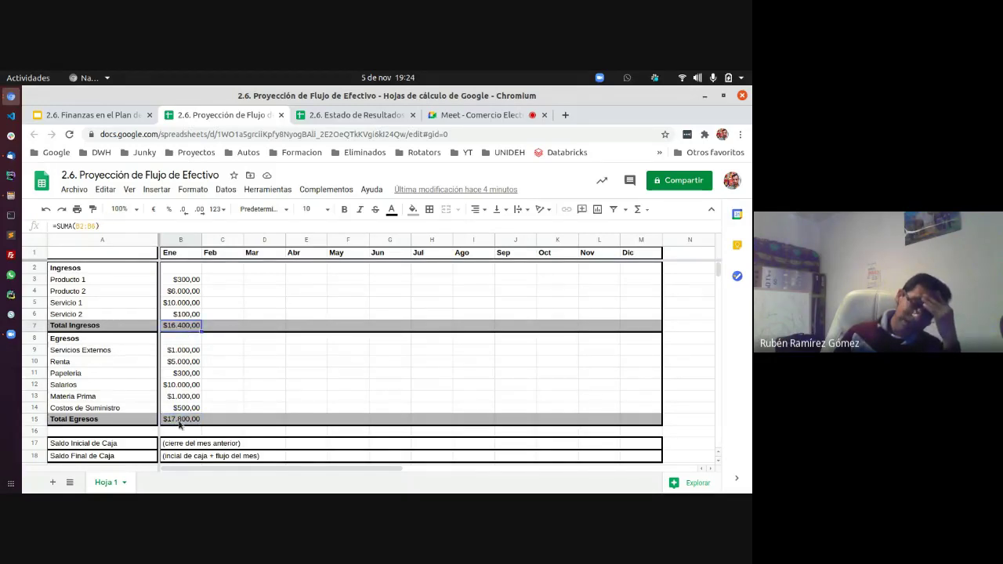
left_click(194, 330)
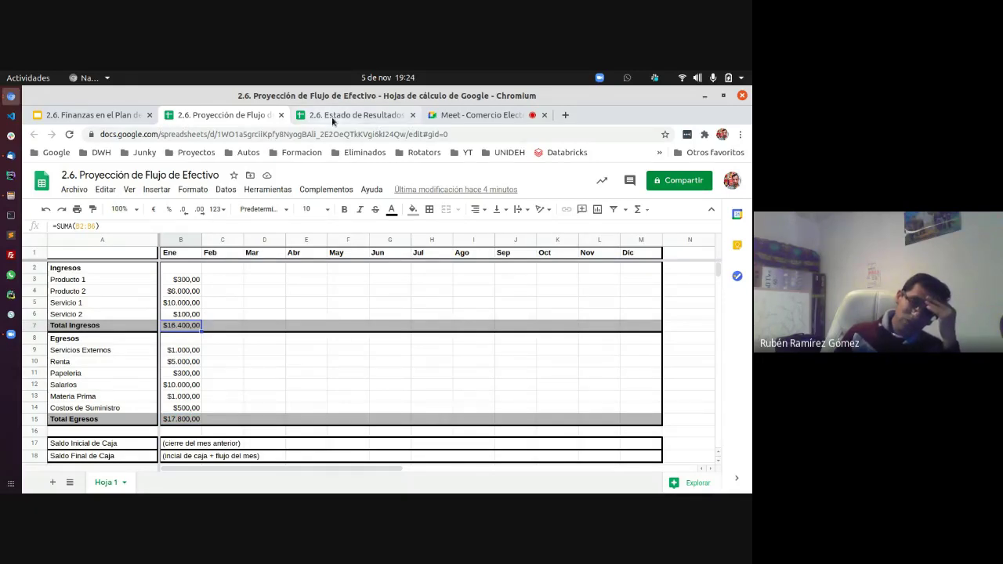
Return to the "2.6. Estado de Resultados" spreadsheet and compare the January Total Ingresos and Total Egresos formulas.
left_click(332, 119)
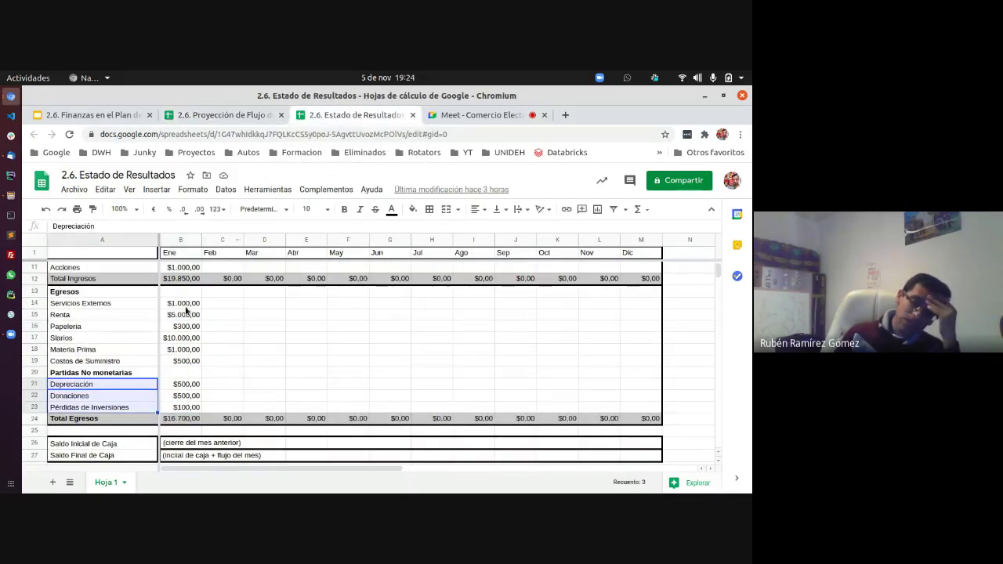
scroll(186, 310, "up", 3)
scroll(186, 310, "down", 2)
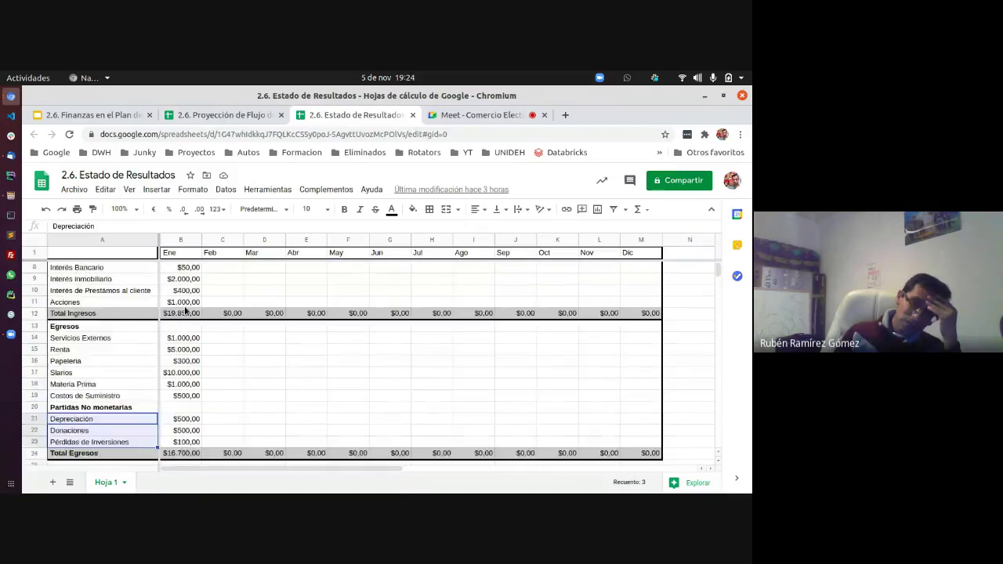
scroll(186, 310, "down", 1)
left_click(178, 279)
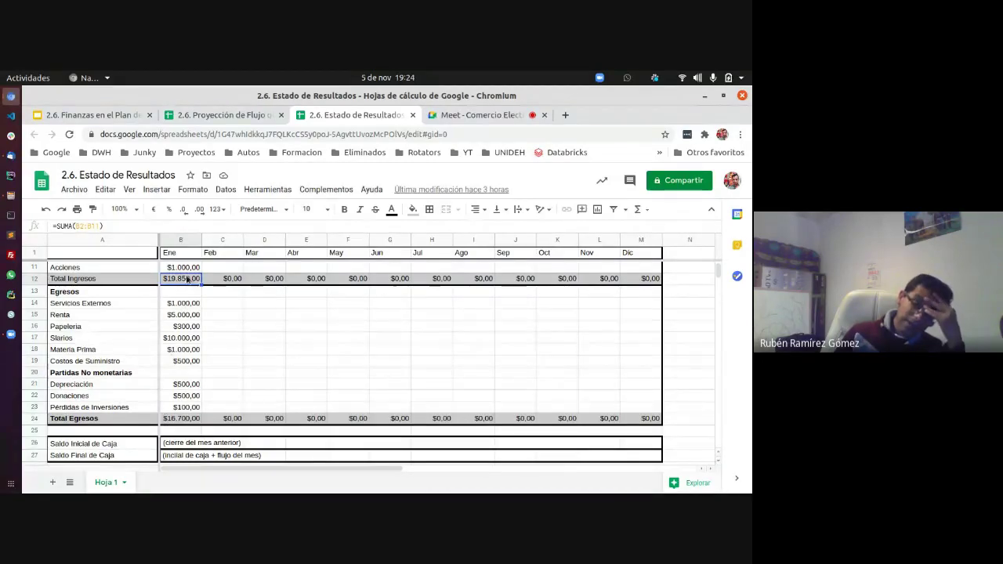
left_click(175, 420)
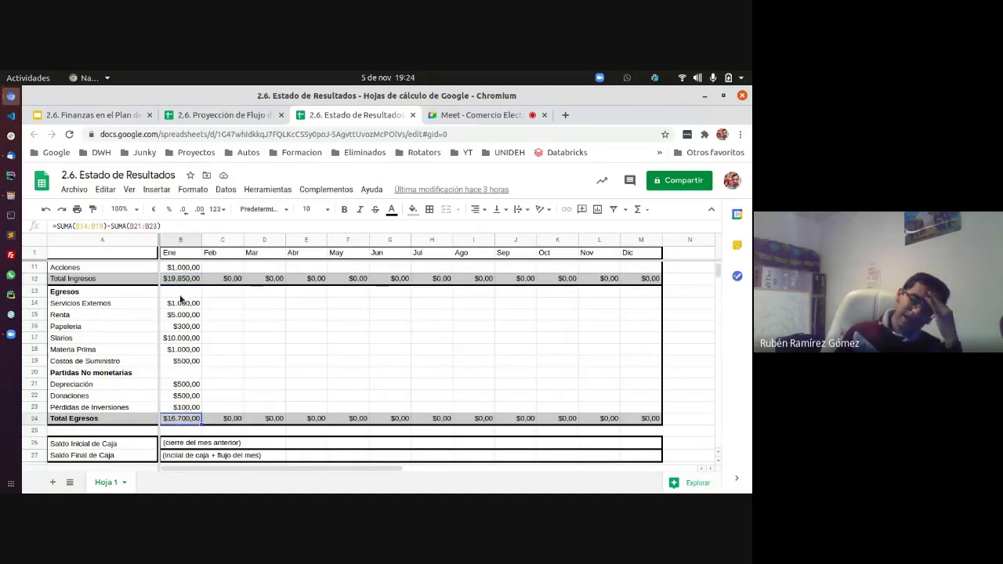
left_click(185, 280)
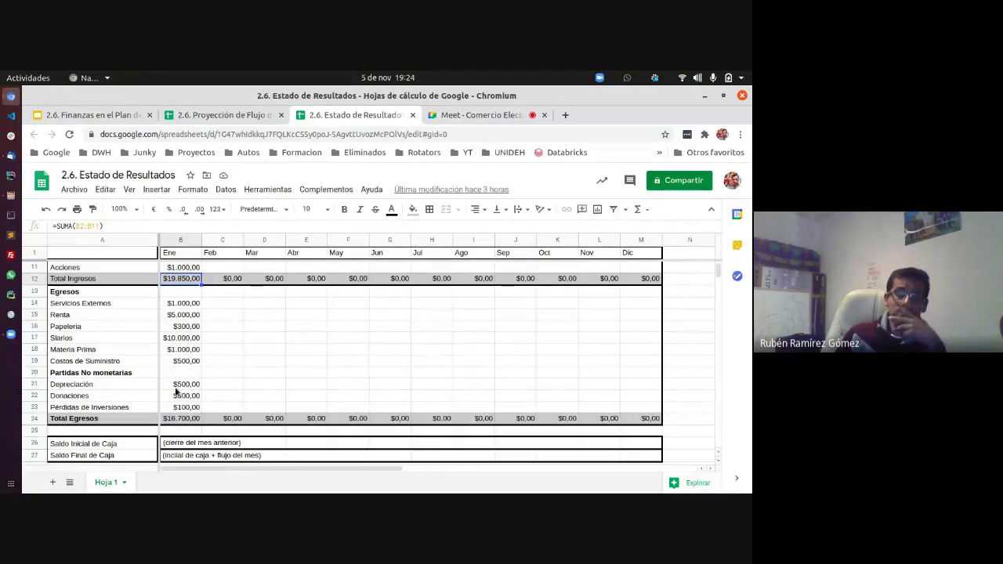
Review the income statement from Ingresos through Total Egresos once more, checking January's Total Egresos and Servicios Externos amounts.
scroll(175, 390, "up", 3)
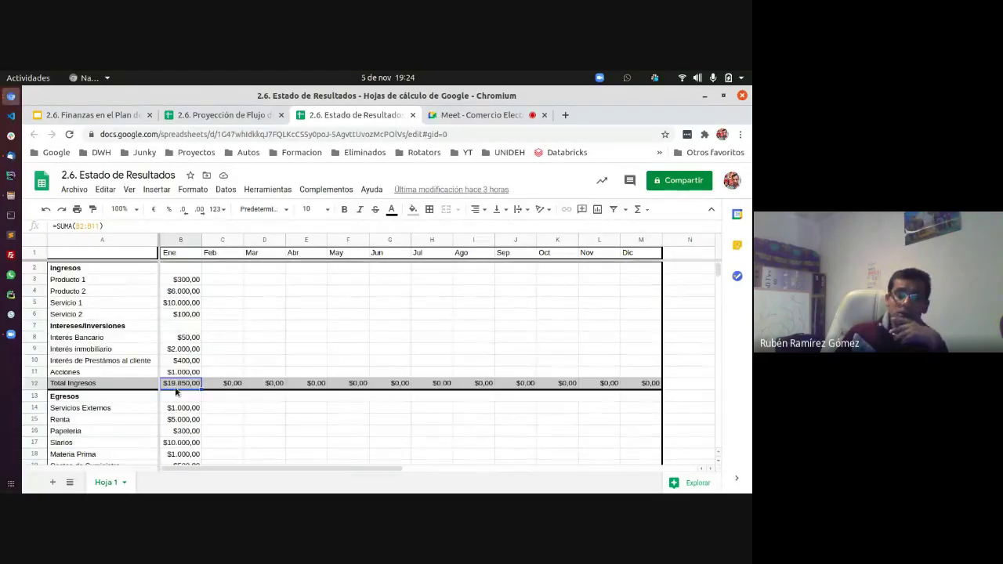
scroll(175, 386, "down", 3)
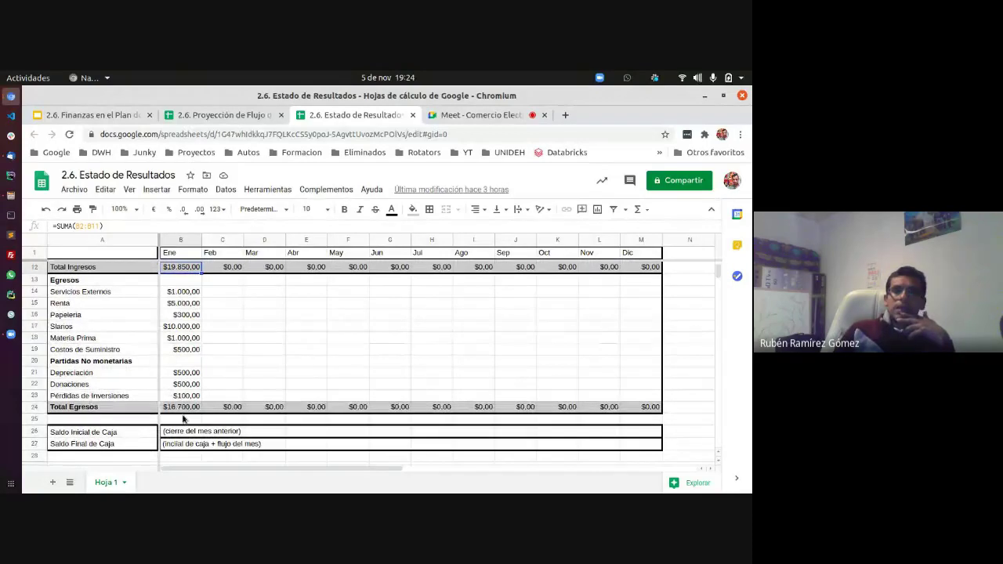
left_click(180, 407)
left_click(179, 292)
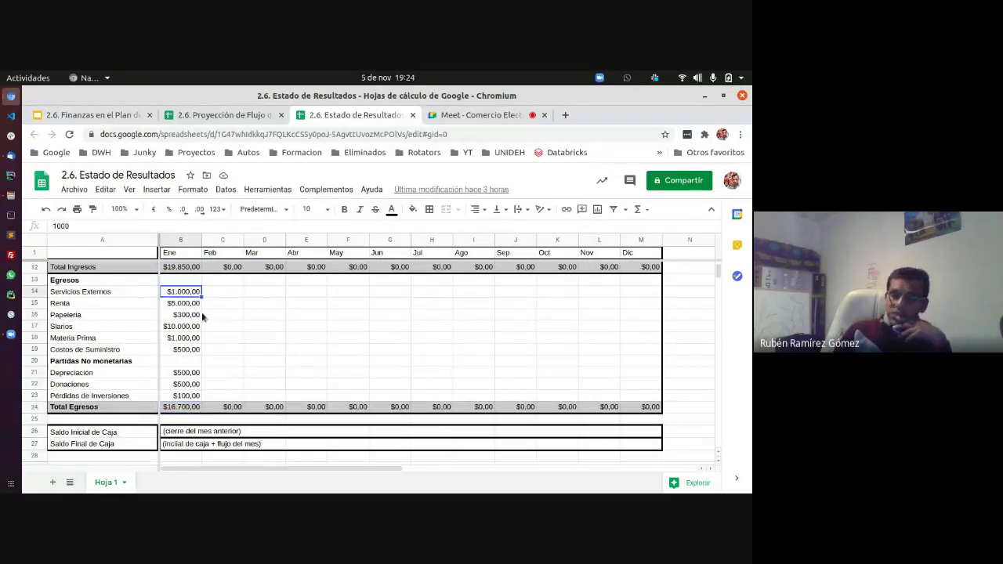
scroll(202, 315, "up", 1)
scroll(202, 315, "up", 5)
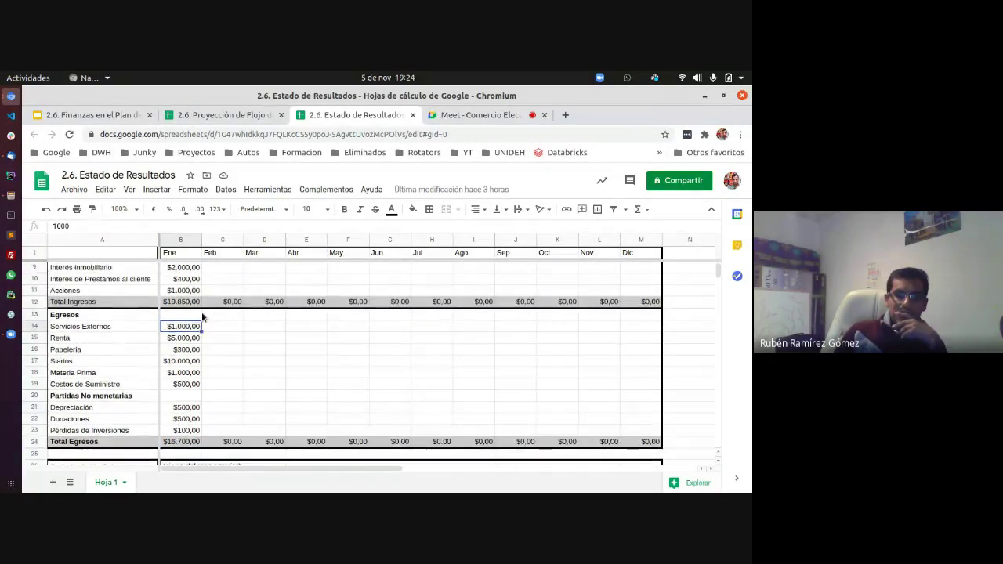
scroll(201, 314, "up", 3)
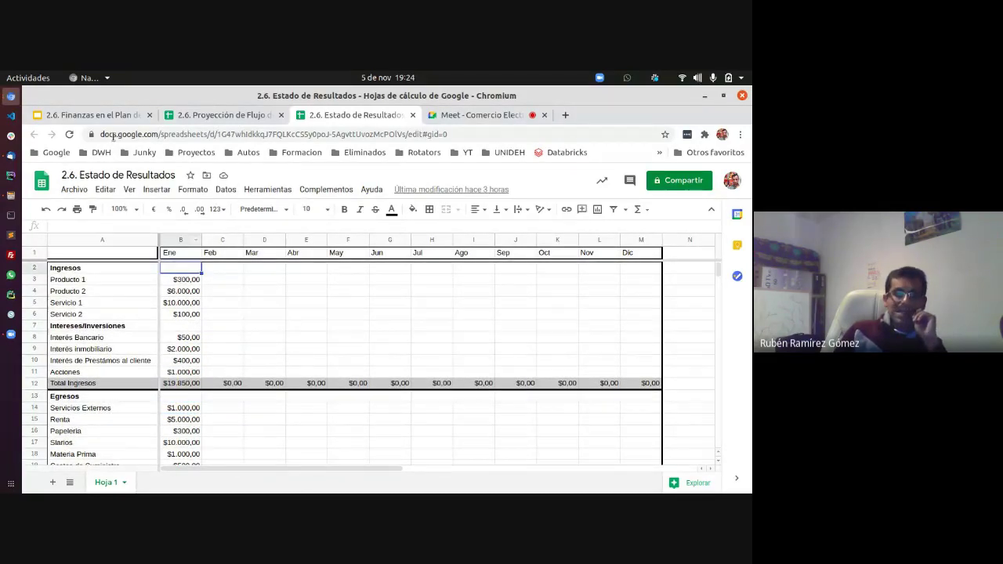
Switch to the "2.6. Finanzas en el Plan de Negocios" presentation and start the slideshow from the "Proyecciones para nuevos negocios" slide.
left_click(94, 115)
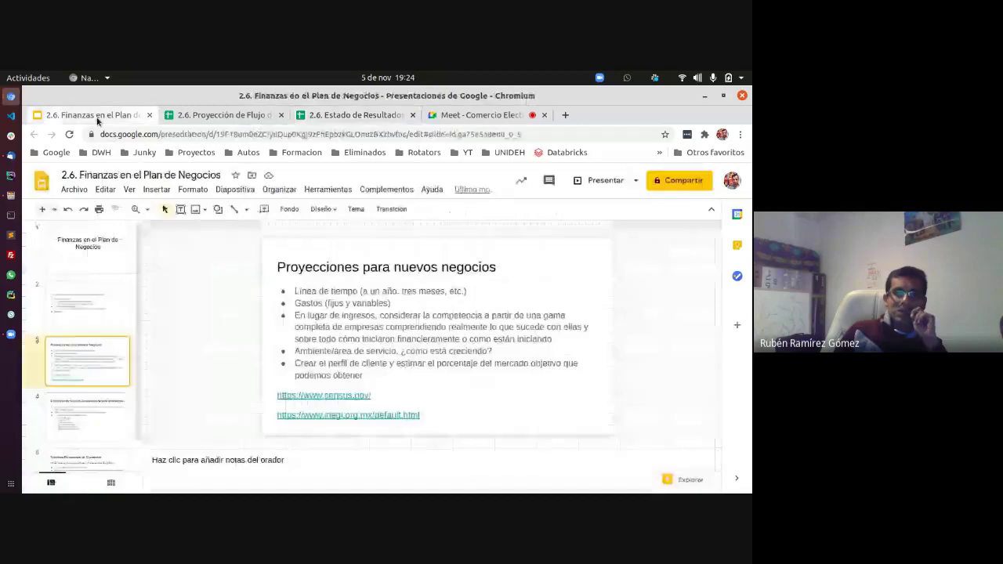
left_click(582, 177)
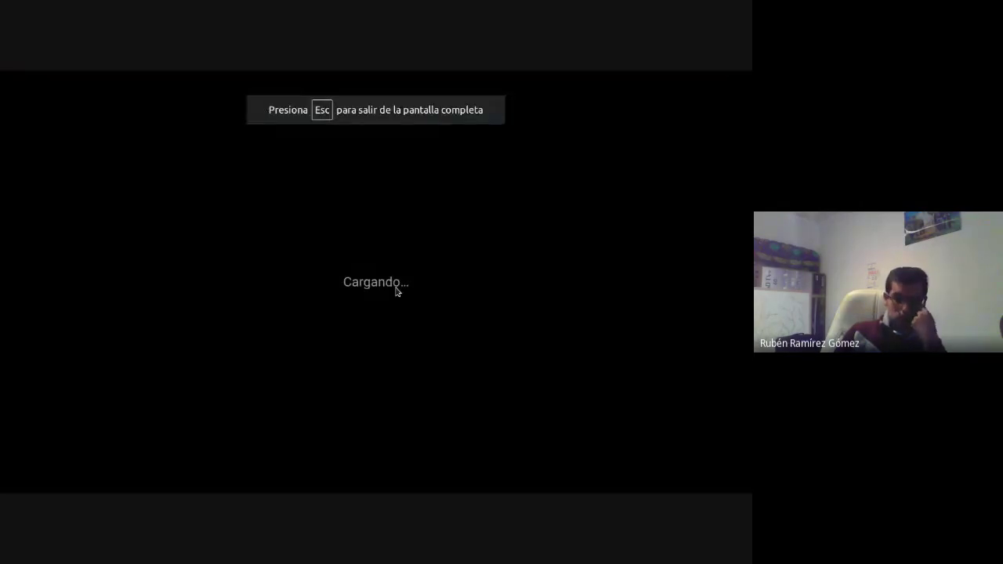